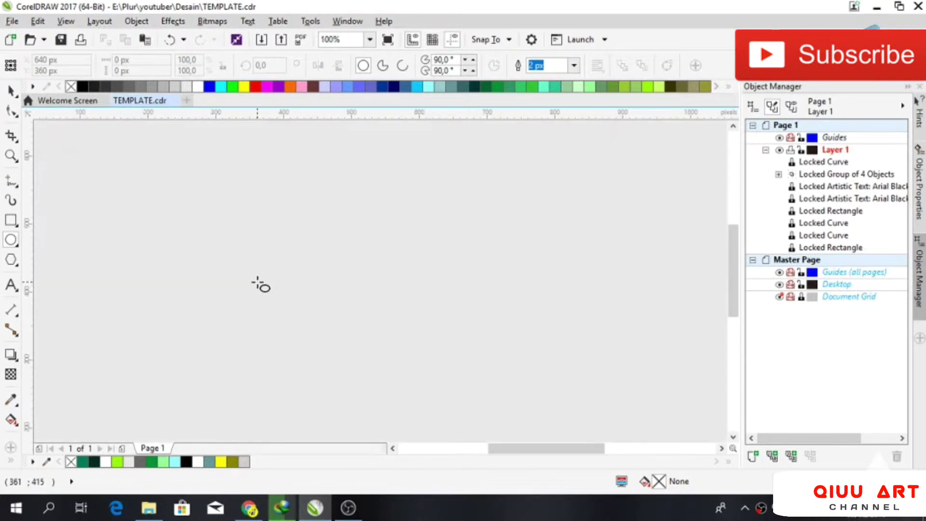
Draw two concentric circles about 242 px and 136 px wide, and subtract the inner one with Back Minus Front to form a ring
left_click_drag(227, 264, 310, 333)
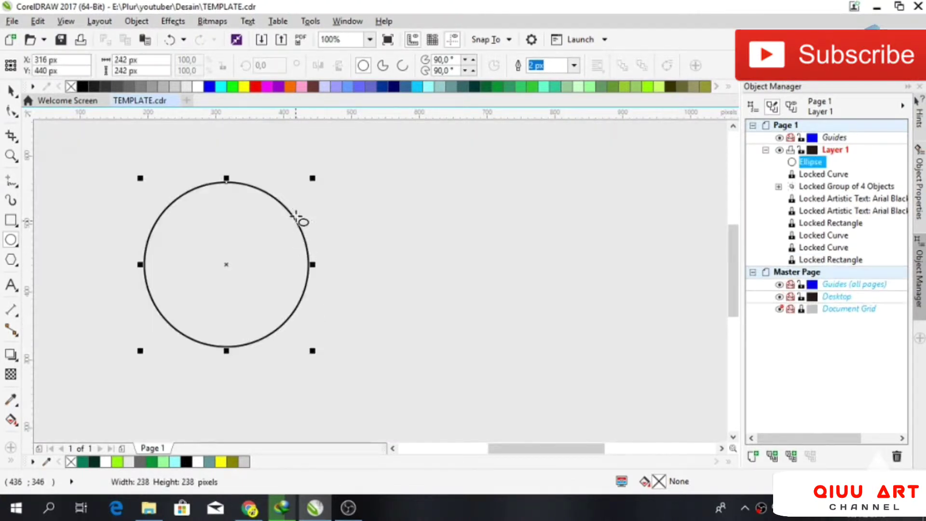
left_click_drag(314, 175, 289, 212)
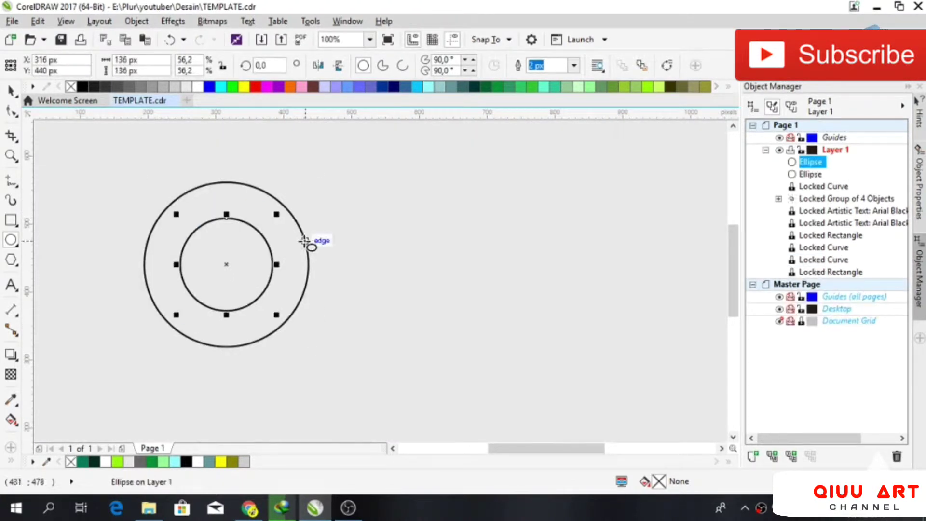
left_click(303, 246, "shift")
left_click(486, 68)
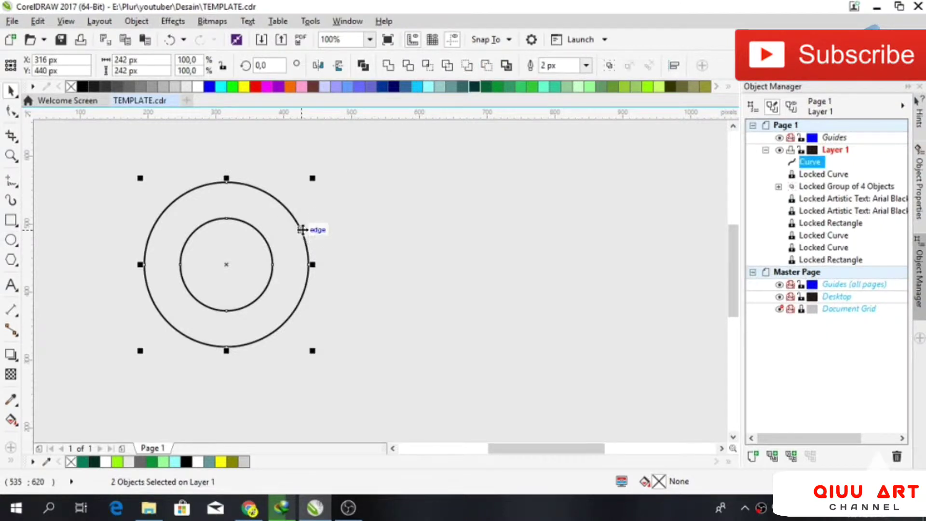
Duplicate the ring horizontally to the right so each outer circle touches the other ring's inner circle
left_click(260, 247)
left_click_drag(307, 253, 417, 225)
left_click(423, 242)
scroll(300, 259, "up", 2)
scroll(300, 259, "down", 3)
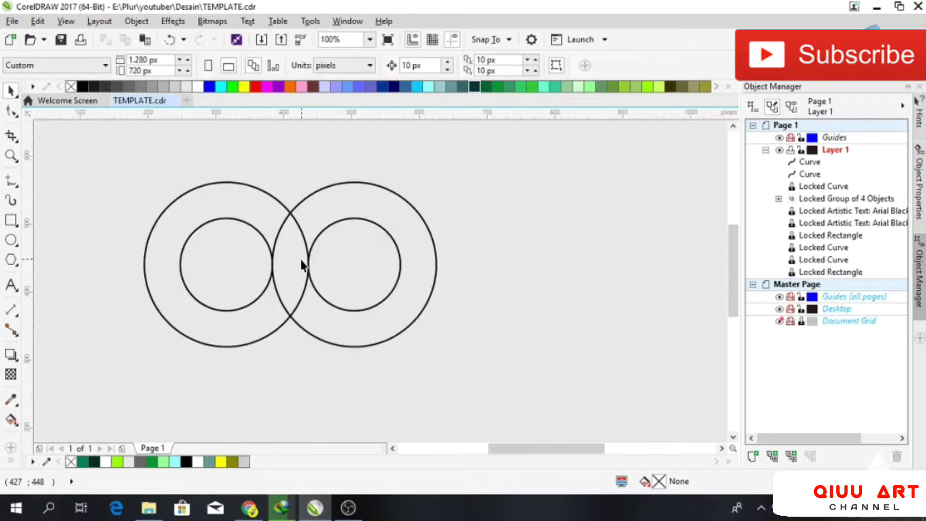
scroll(322, 263, "up", 1)
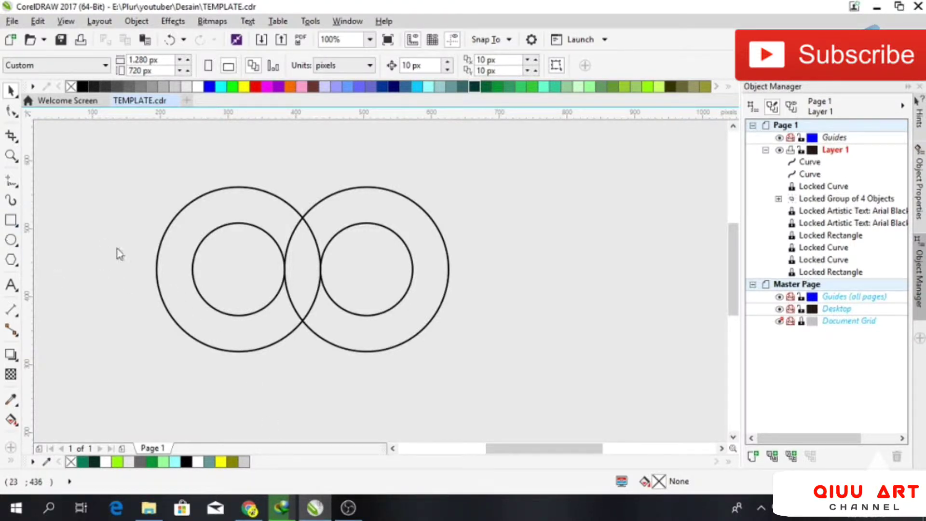
Draw a rectangle about 133 by 92 px across the left ring's outer side and copy it level onto the right ring's outer side
key("F6")
mouse_move(140, 235)
left_mouse_down()
mouse_move(216, 280)
mouse_move(234, 307)
mouse_move(225, 272)
mouse_move(466, 248)
mouse_move(442, 260)
left_mouse_up()
left_click(320, 269)
key("ctrl+z")
left_click_drag(212, 272, 448, 270)
right_click(448, 270)
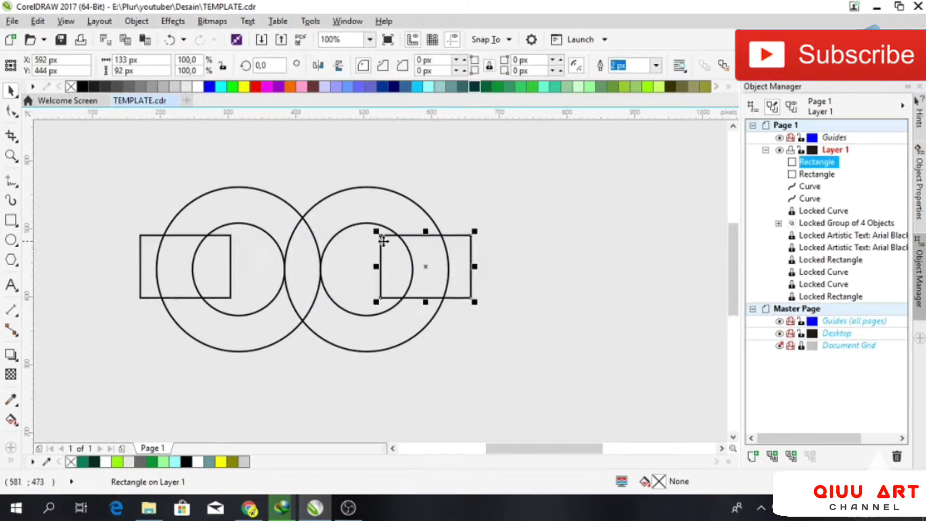
Smart Fill the upper and lower arcs of both rings and their central overlap with blue-grey C40 M20 Y0 K40
left_click(250, 337)
left_click(271, 217)
left_click(366, 207)
left_click(397, 333)
left_click(396, 331)
left_click(302, 272)
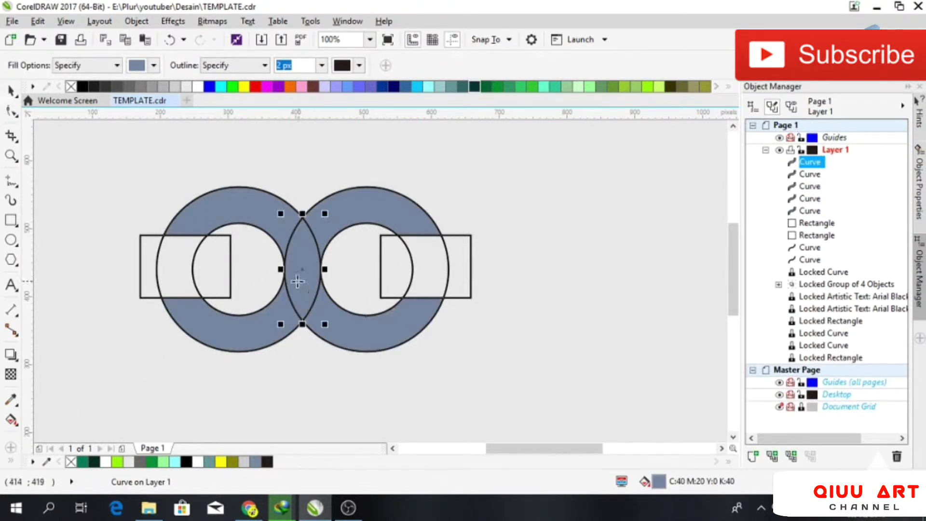
Move the right rectangle off the rings and delete both rectangles
key("space")
left_click_drag(444, 235, 122, 149)
left_click(154, 244)
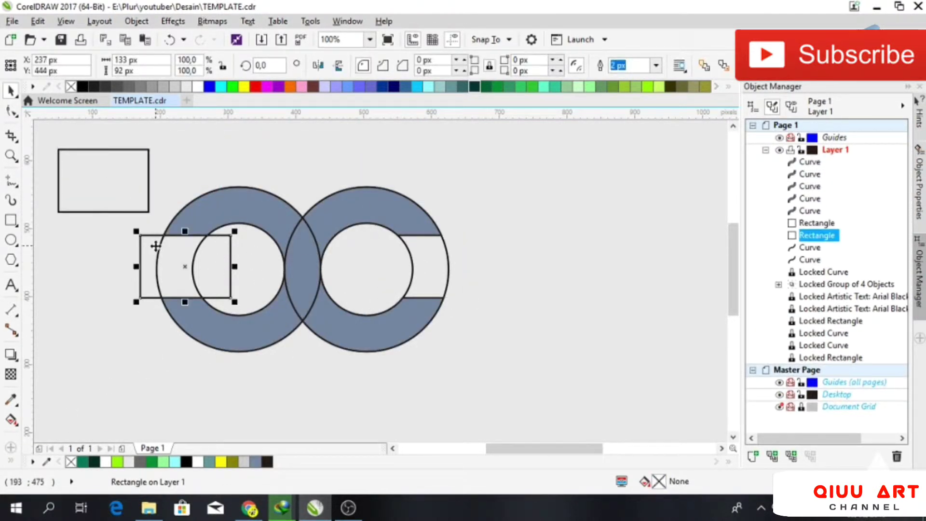
key("Delete")
left_click(119, 200)
key("Delete")
Move both original unfilled ring outlines off the filled pieces to the empty right part of the page
left_click(174, 261)
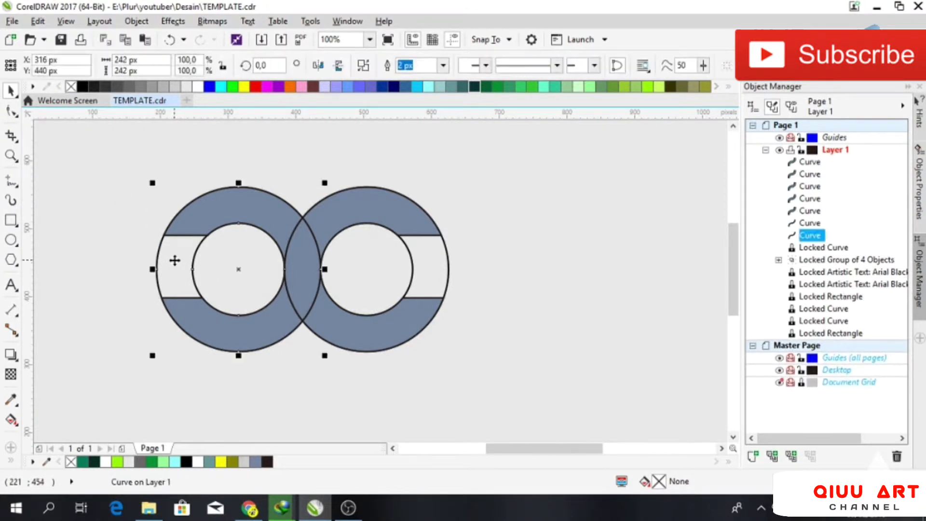
left_click_drag(174, 260, 594, 254)
left_click_drag(426, 259, 686, 252)
left_click(539, 336)
scroll(412, 322, "down", 1)
scroll(384, 290, "up", 1)
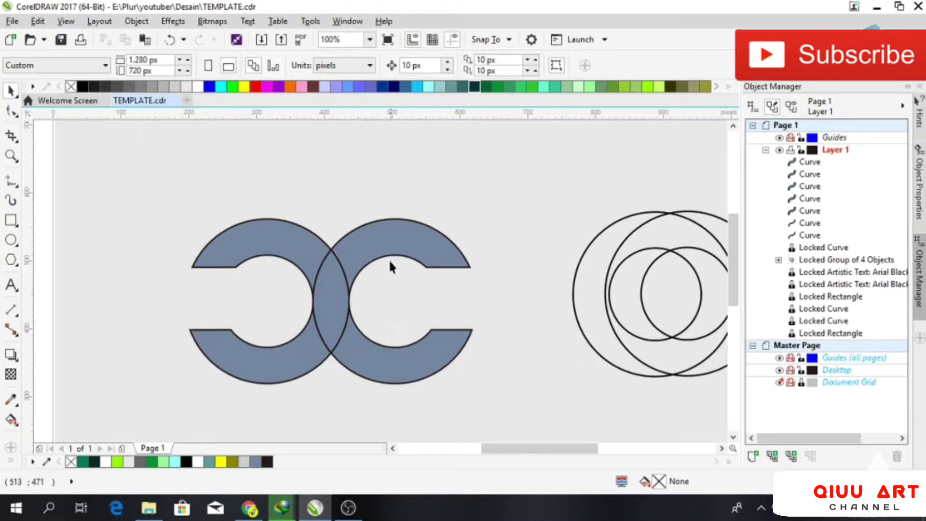
Weld the upper-right arc, the central overlap and the lower-left arc into one S-shaped piece
left_click(368, 258)
left_click(337, 309, "shift")
left_click(284, 362, "shift")
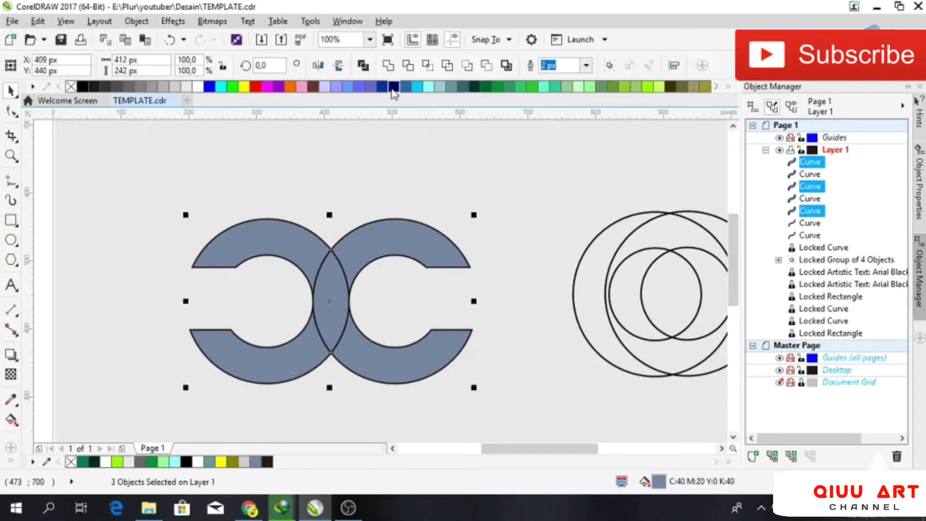
left_click(388, 66)
left_click(337, 174)
scroll(367, 265, "down", 1)
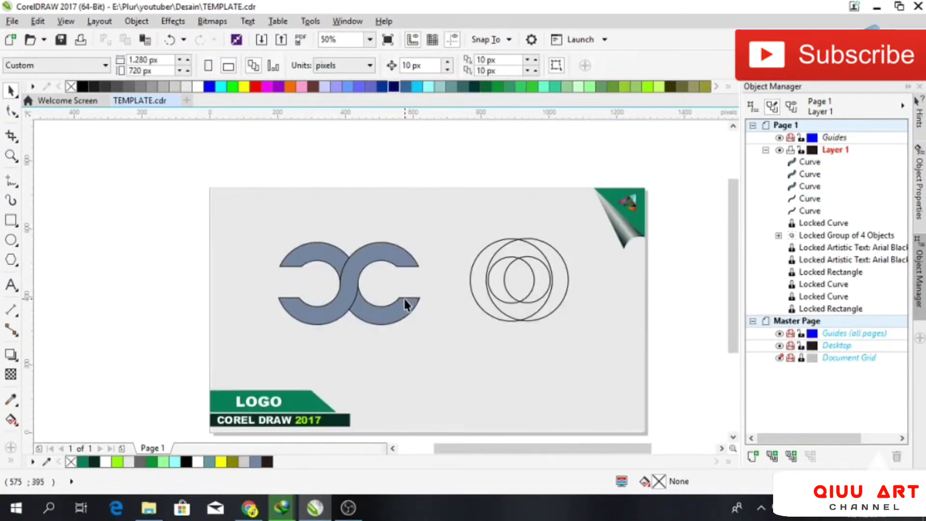
Add a 7 px outside contour to the S-shaped piece and break the contour group apart
scroll(374, 282, "up", 1)
left_click(342, 256)
left_click(14, 358)
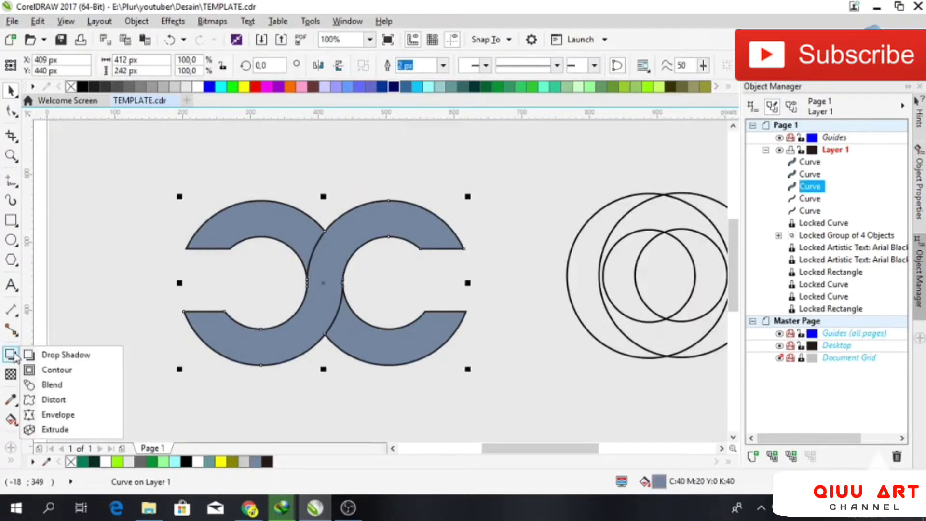
left_click(53, 370)
left_click_drag(333, 278, 337, 201)
key("space")
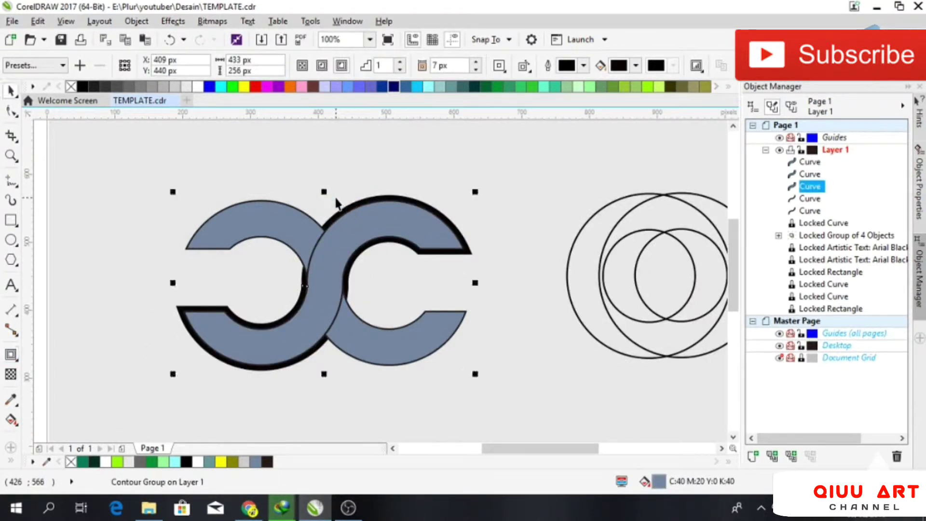
key("ctrl+k")
Trim the lower-right and upper-left arcs with the black contour shape and delete that contour shape
left_click(468, 254)
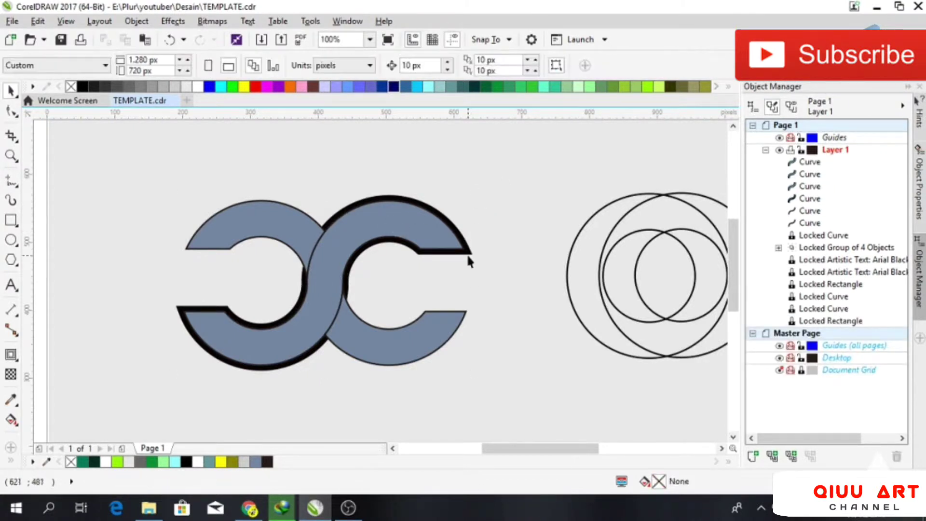
left_click(446, 333, "shift")
left_click(413, 66)
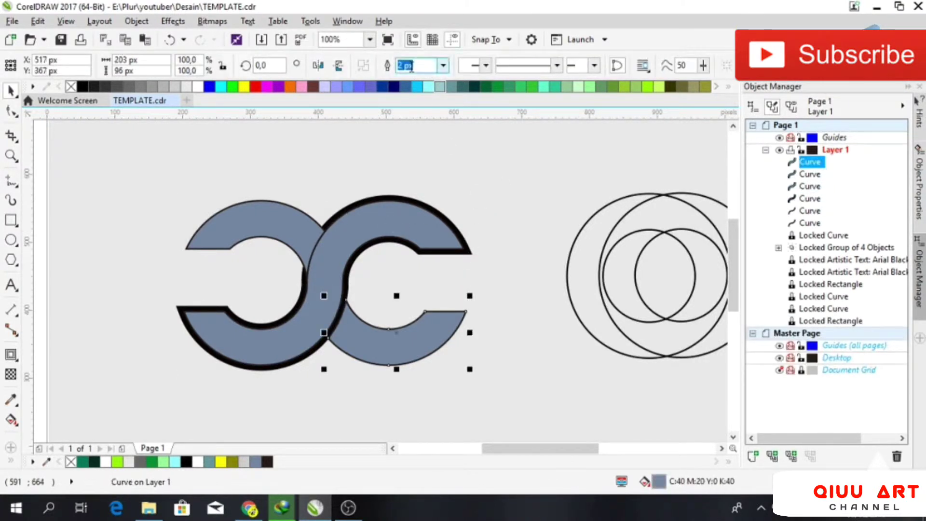
left_click(490, 172)
left_click(467, 251)
left_click(292, 222, "shift")
left_click(413, 66)
left_click(459, 155)
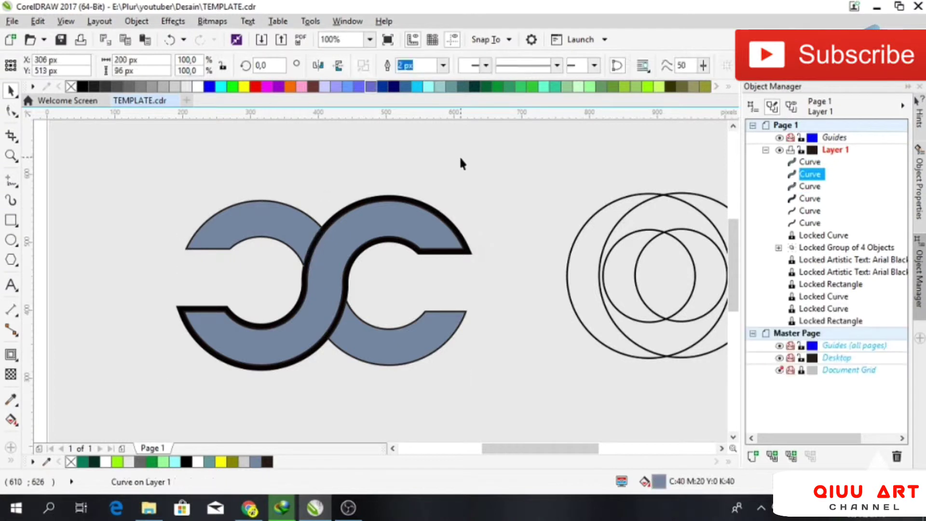
left_click_drag(386, 196, 391, 164)
key("Delete")
Select all the filled logo pieces and remove their outlines
scroll(392, 234, "down", 2)
left_click_drag(243, 176, 464, 325)
left_click(97, 154)
scroll(374, 244, "up", 2)
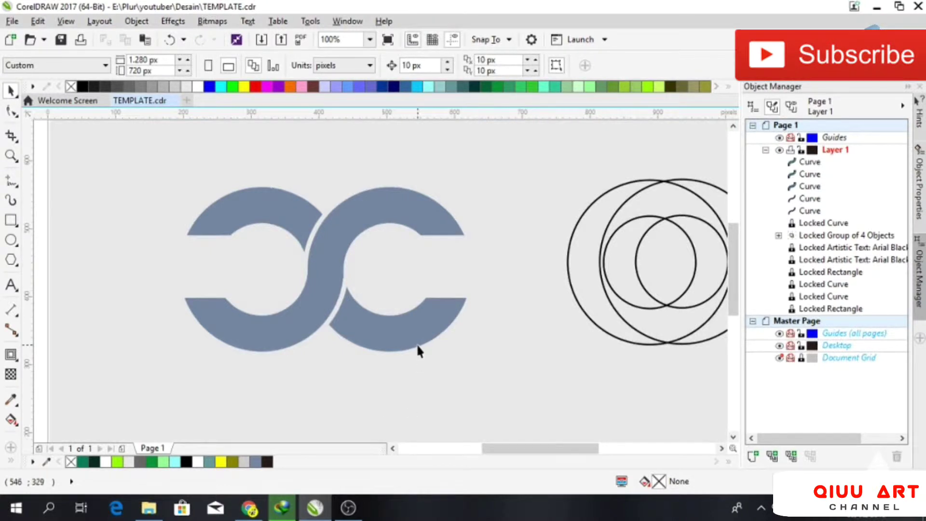
Dismiss the download dialog and draw a closed slanted four-sided tail about 121 by 260 px down from the upper-left arc's end with 2-Point Line
scroll(384, 301, "right", 1)
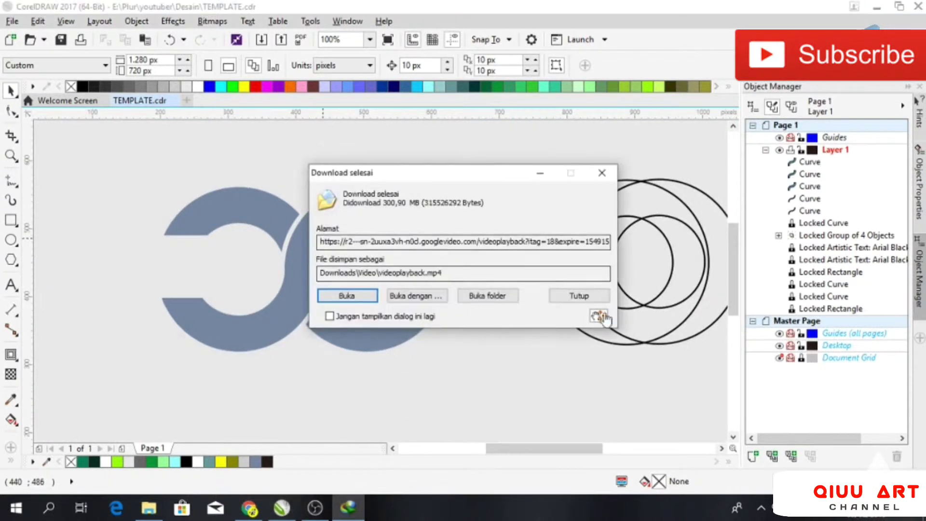
left_click(579, 295)
left_click(13, 192)
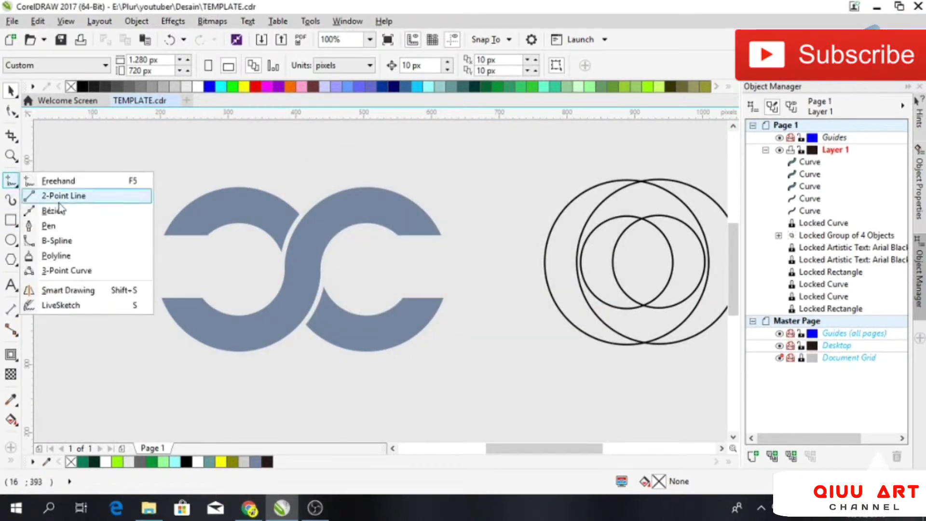
left_click(41, 188)
mouse_move(127, 413)
left_mouse_down()
mouse_move(162, 238)
mouse_move(206, 253)
mouse_move(211, 232)
mouse_move(158, 407)
left_mouse_up()
left_click_drag(158, 407, 201, 342)
left_click_drag(201, 341, 168, 346)
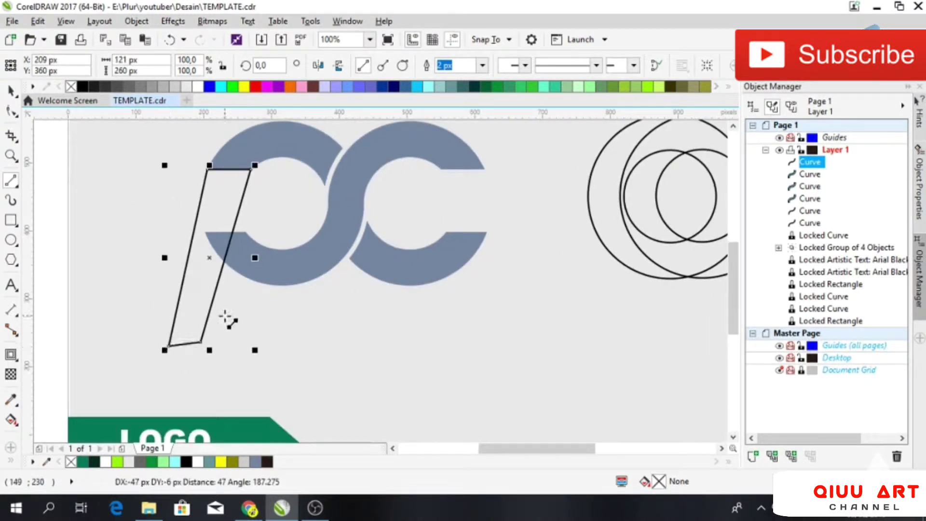
Select all nodes of the four-sided tail with the Shape tool and convert its segments to curves
scroll(145, 356, "up", 2)
scroll(185, 335, "down", 3)
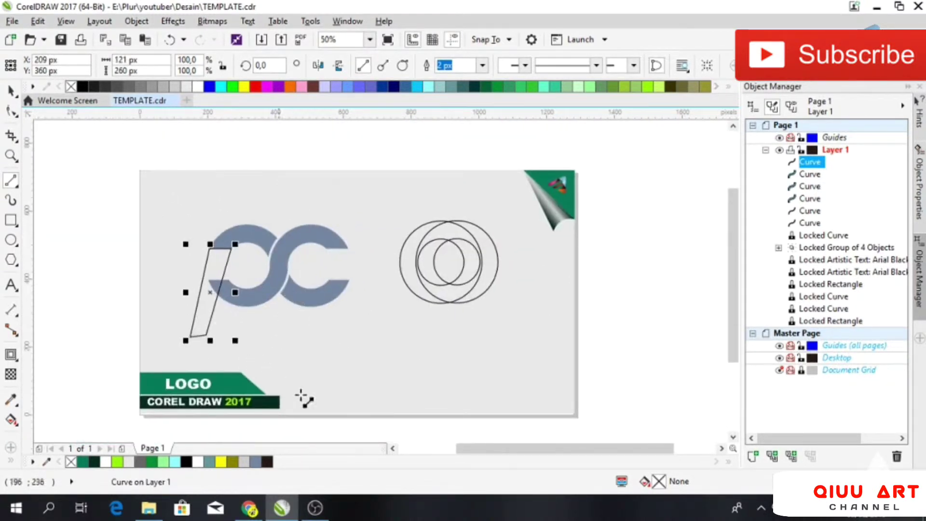
key("super+space")
scroll(241, 270, "up", 2)
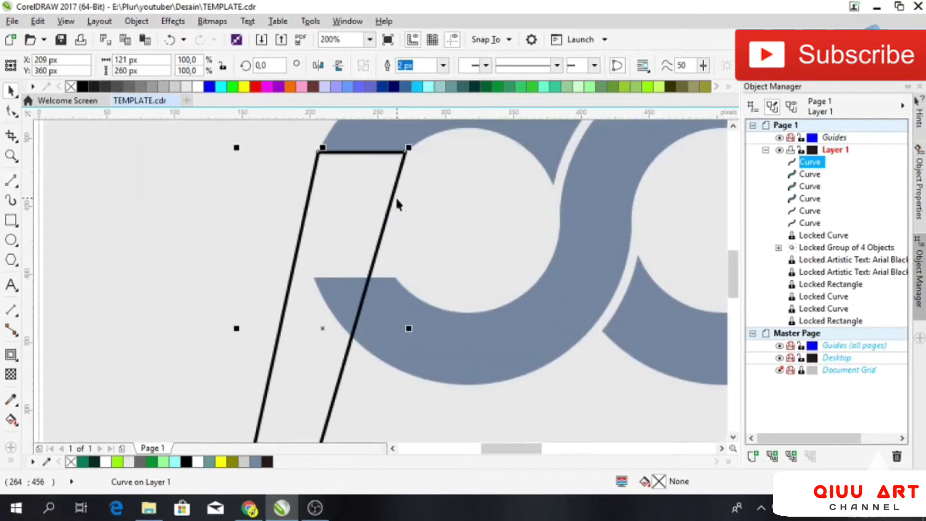
key("F10")
scroll(327, 241, "down", 2)
scroll(361, 252, "up", 1)
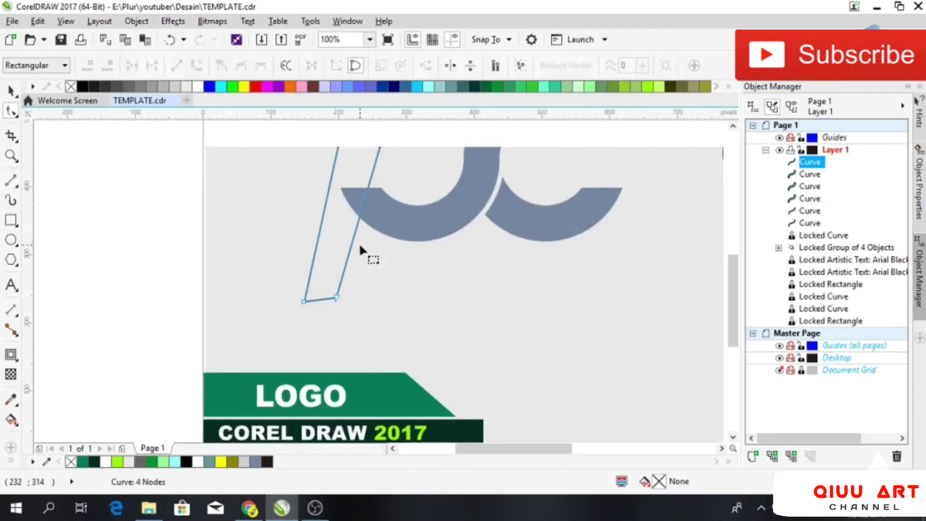
scroll(299, 289, "down", 1)
left_click_drag(361, 305, 361, 305)
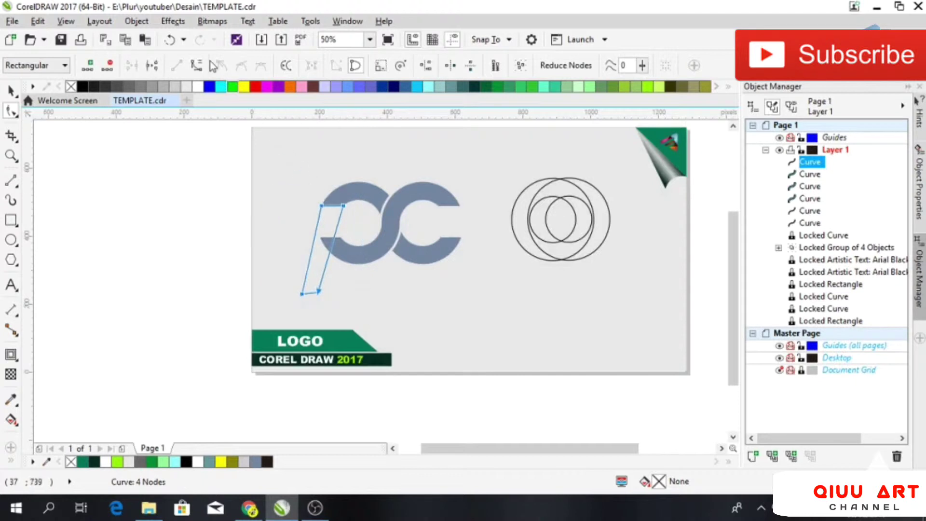
left_click(197, 65)
Move the tail's lower-left node further down and left, and delete its lower-right node to make a single pointed tip
left_click_drag(299, 288, 284, 285)
scroll(283, 281, "up", 1)
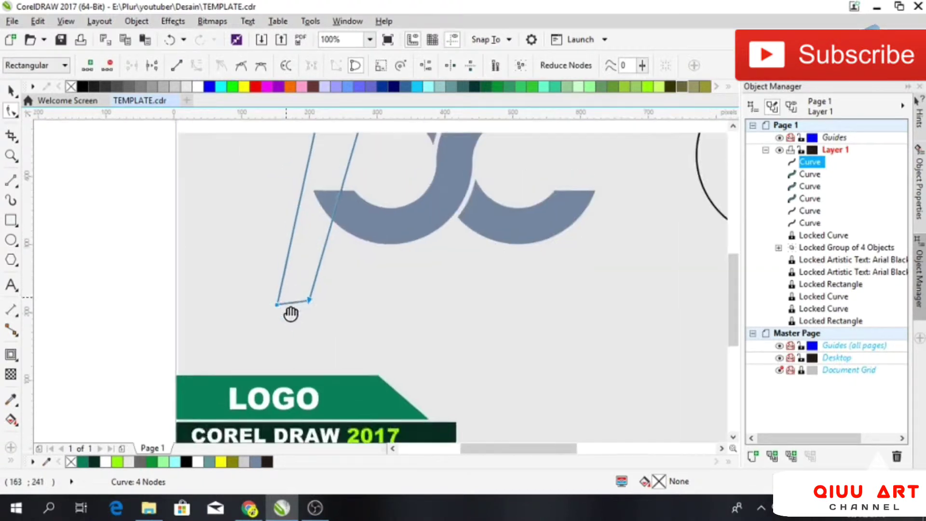
left_click_drag(283, 324, 253, 346)
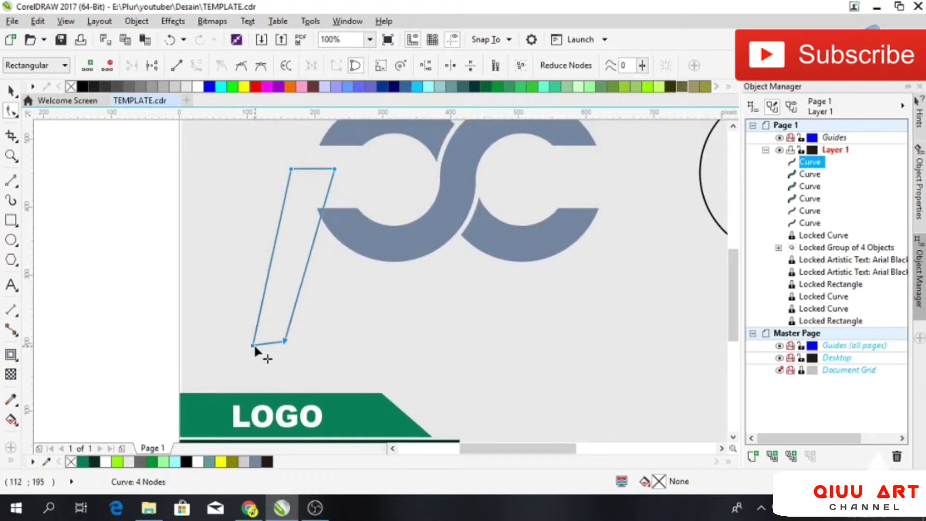
key("ctrl+z")
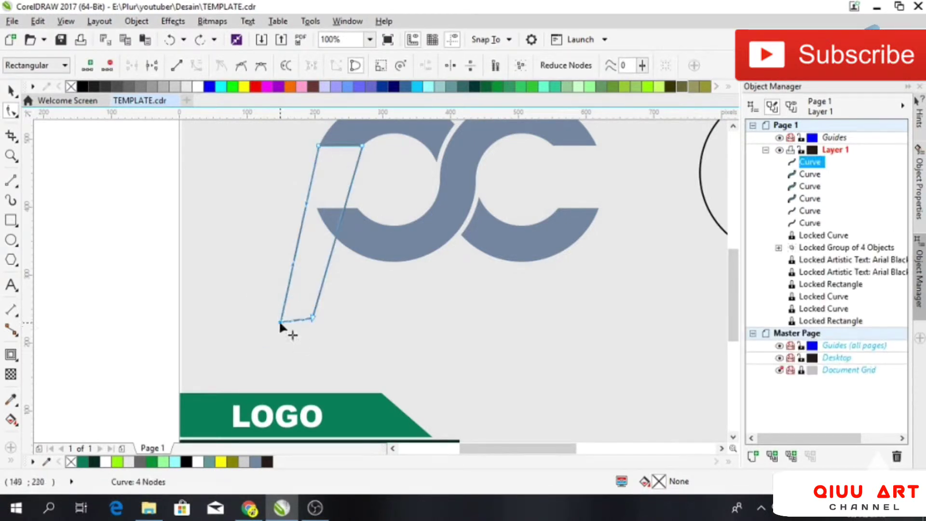
left_click_drag(279, 322, 251, 347)
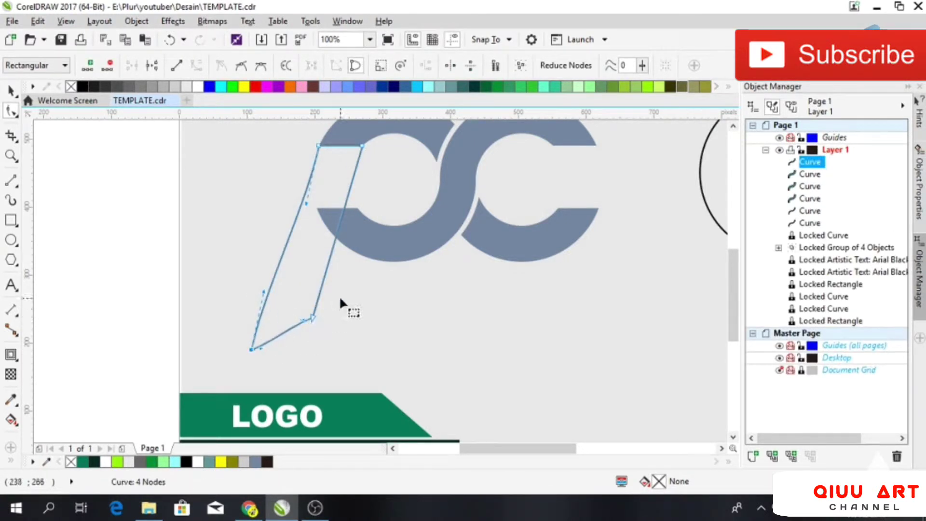
left_click_drag(341, 298, 293, 339)
key("Delete")
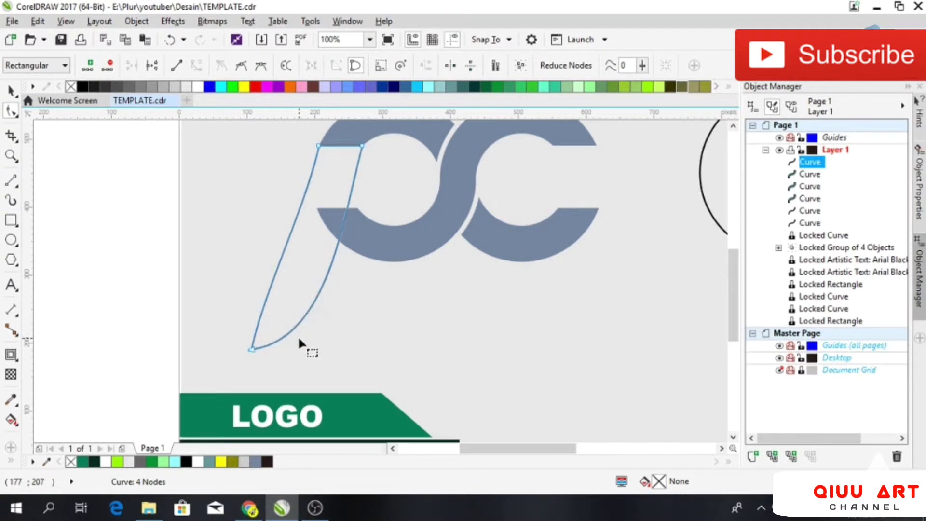
Bend both long sides of the tail into a sweeping curve by adjusting the control handles at its tip and upper-right node
left_click(251, 346)
left_click_drag(263, 304, 288, 309)
left_click_drag(331, 339, 387, 358)
left_click_drag(288, 310, 348, 226)
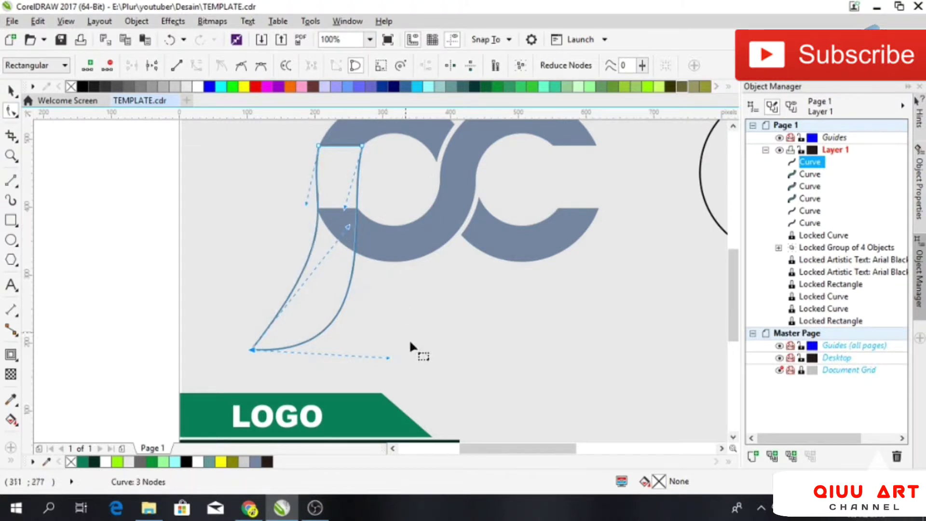
left_click_drag(388, 358, 337, 359)
left_click_drag(345, 207, 362, 213)
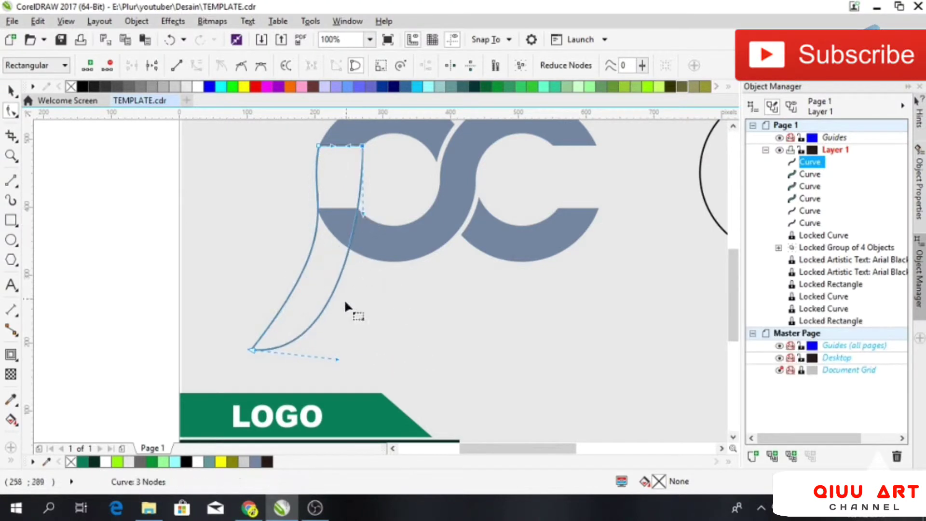
Refine the tail's left side at its upper-left node and adjust the tip's control handles for a narrower, smoother taper
left_click(319, 145)
left_click_drag(312, 140, 327, 158)
left_click_drag(307, 206, 324, 172)
left_click_drag(347, 227, 332, 233)
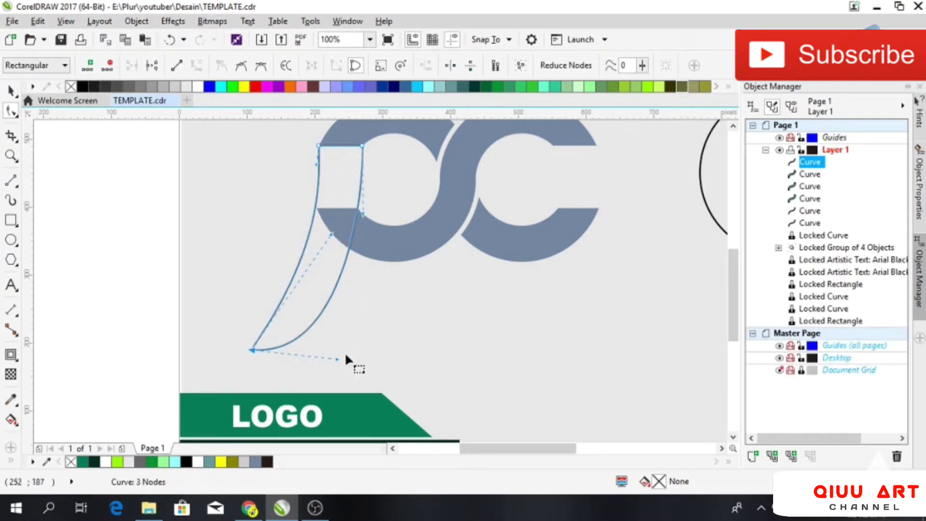
left_click_drag(336, 360, 330, 319)
left_click_drag(332, 251, 279, 285)
scroll(279, 284, "right", 1)
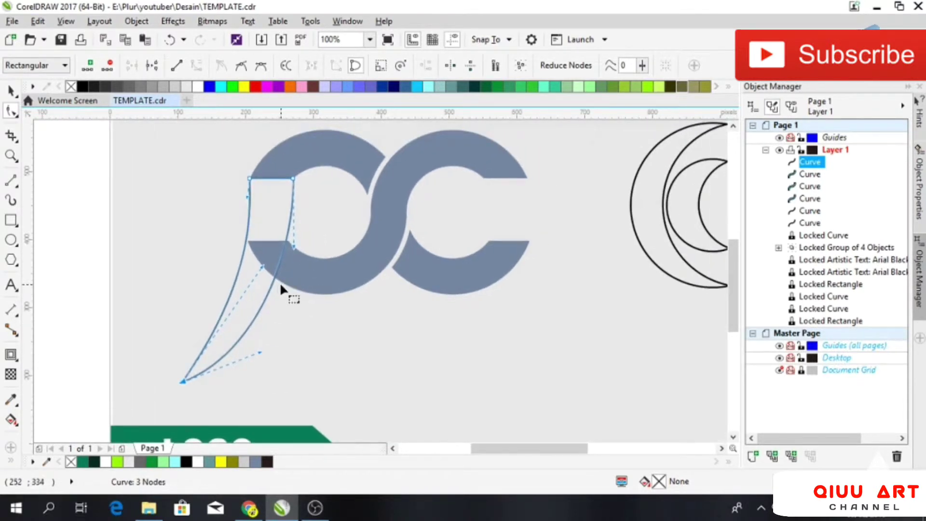
scroll(277, 261, "right", 2)
left_click_drag(239, 238, 237, 258)
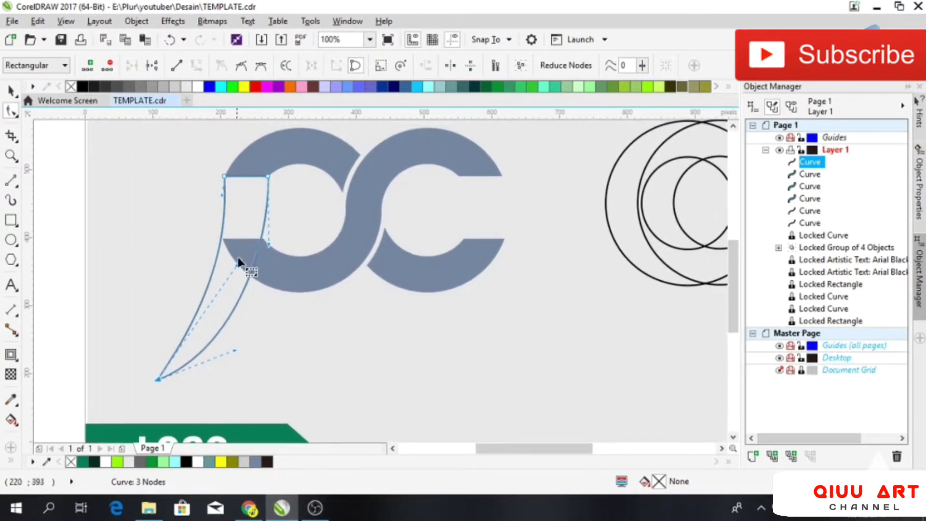
left_click(257, 329)
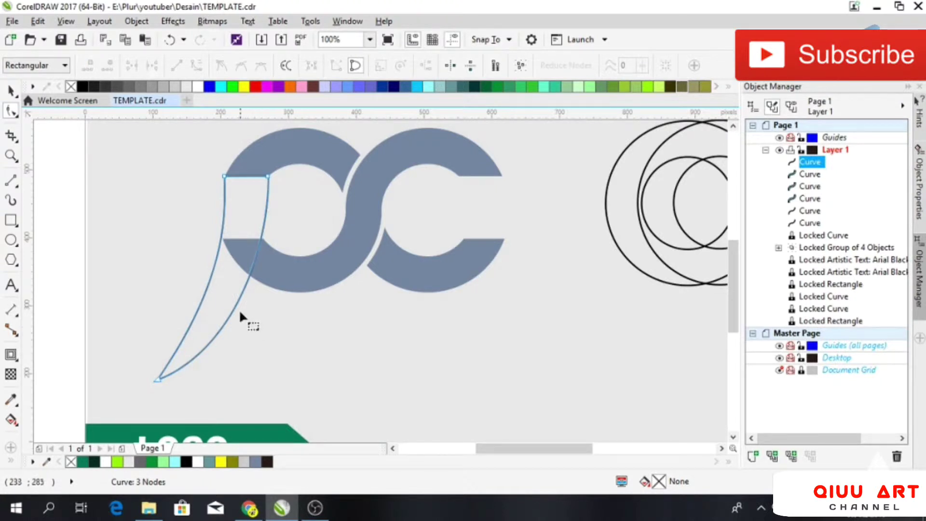
scroll(236, 308, "right", 1)
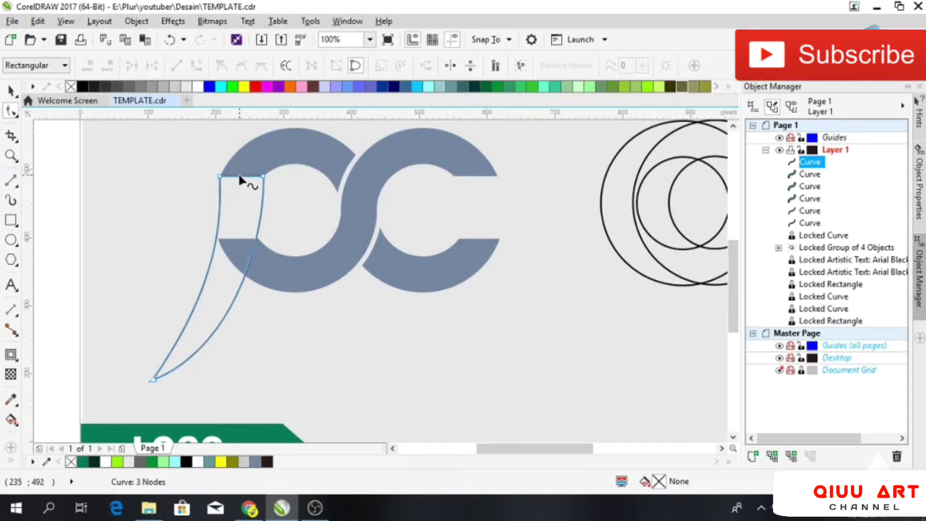
left_click(197, 200)
left_click(11, 180)
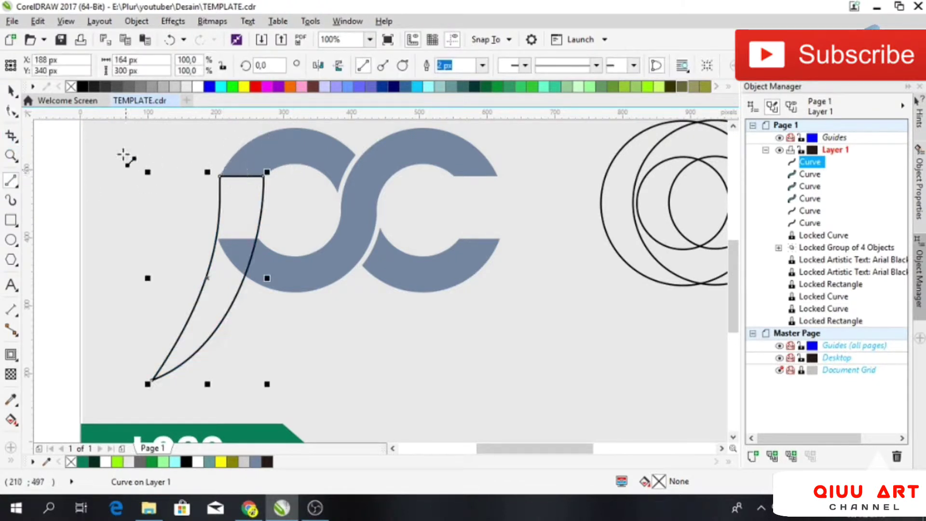
key("F10")
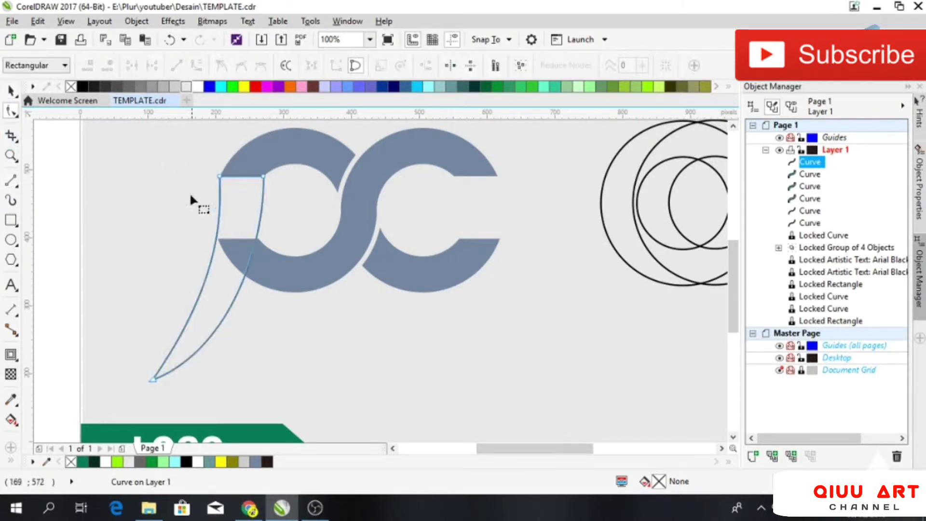
Delete the tail's upper-left node and place its remaining upper node on the upper-left ring arc as a single point
left_click_drag(231, 166, 288, 168)
key("Delete")
left_click(280, 210)
Bend both sides of the tail into an S-shaped sweep by adjusting the control handles at its upper point and lower tip
left_click_drag(290, 240, 265, 249)
left_click_drag(210, 173, 199, 188)
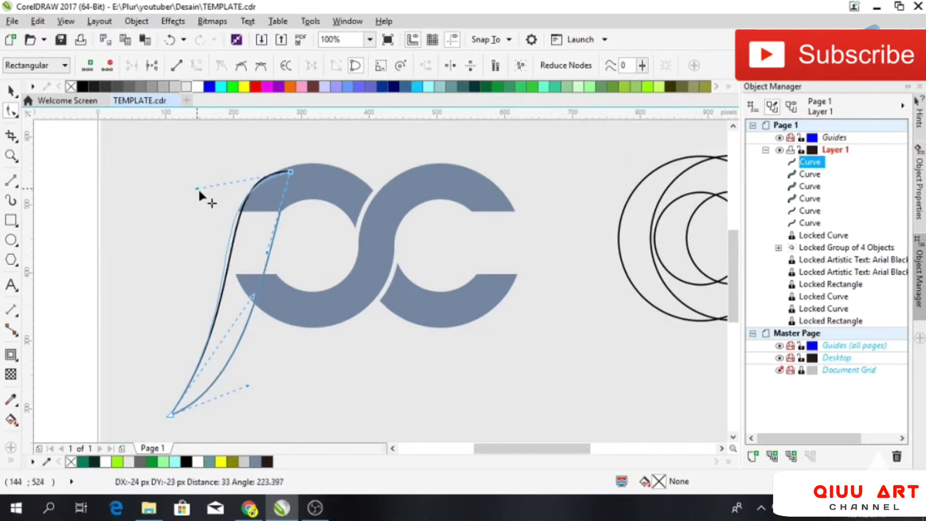
left_click_drag(225, 261, 228, 331)
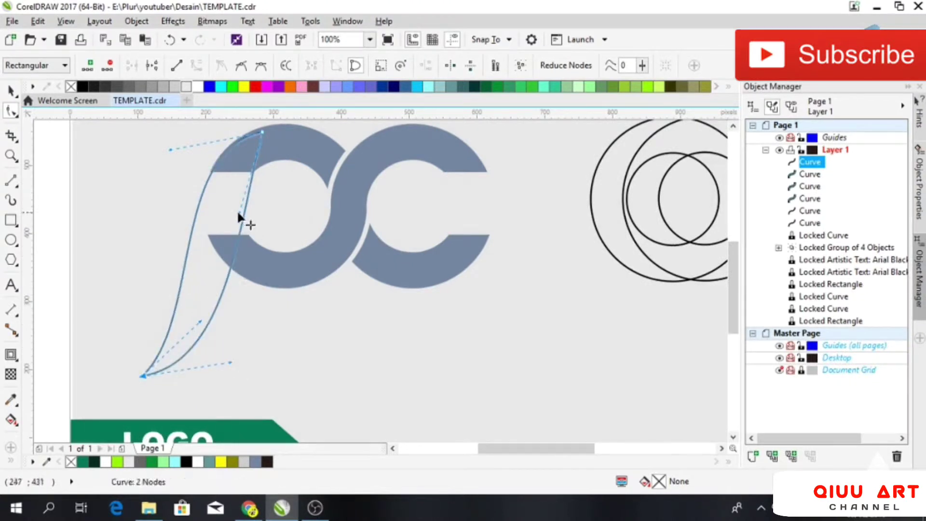
left_click_drag(239, 212, 229, 163)
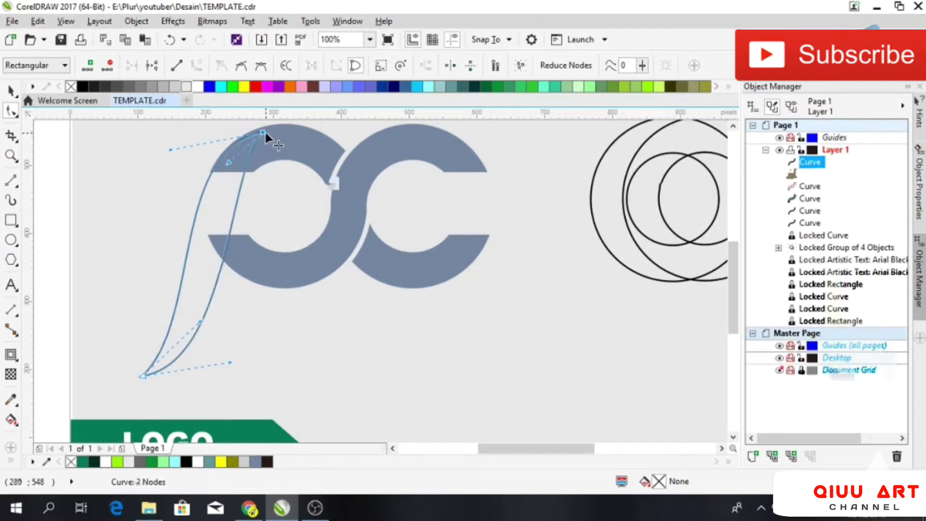
Lower the tail's upper point slightly, readjust the control handles for a rounder top and smoother sides, and deselect the tail
left_click_drag(263, 131, 265, 148)
mouse_move(175, 166)
left_mouse_down()
mouse_move(153, 150)
mouse_move(179, 134)
mouse_move(170, 182)
left_mouse_up()
scroll(177, 144, "up", 2)
left_click_drag(223, 262, 212, 215)
scroll(222, 249, "down", 1)
key("space")
left_click(215, 238)
scroll(211, 215, "up", 2)
scroll(212, 217, "down", 2)
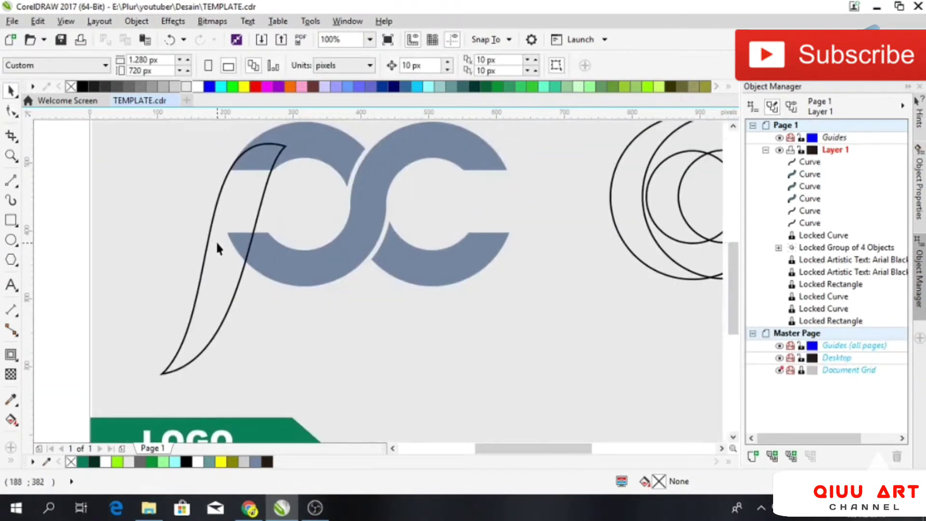
Try outlining a slit with 2-Point Line, from outside the tail's lower tip up into the tail and back to the tip
left_click(11, 180)
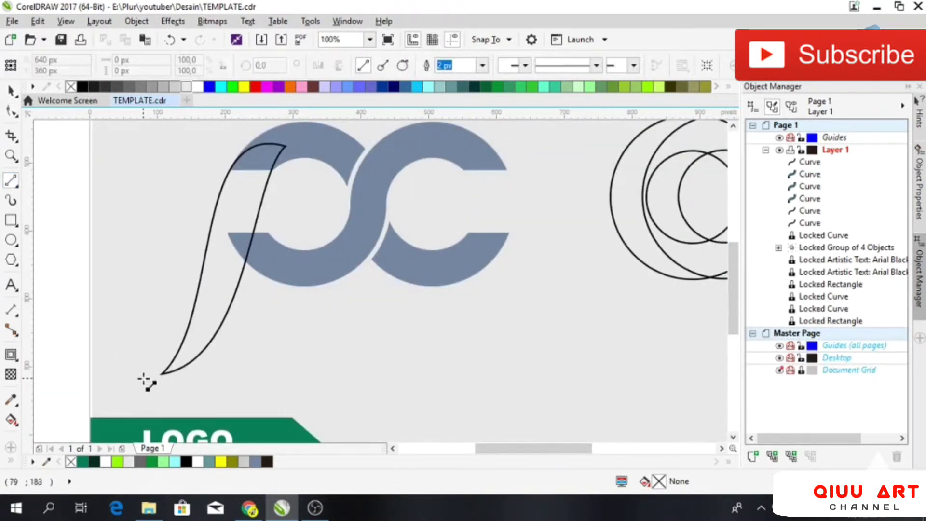
scroll(144, 379, "up", 2)
left_click(129, 369)
left_click(182, 371)
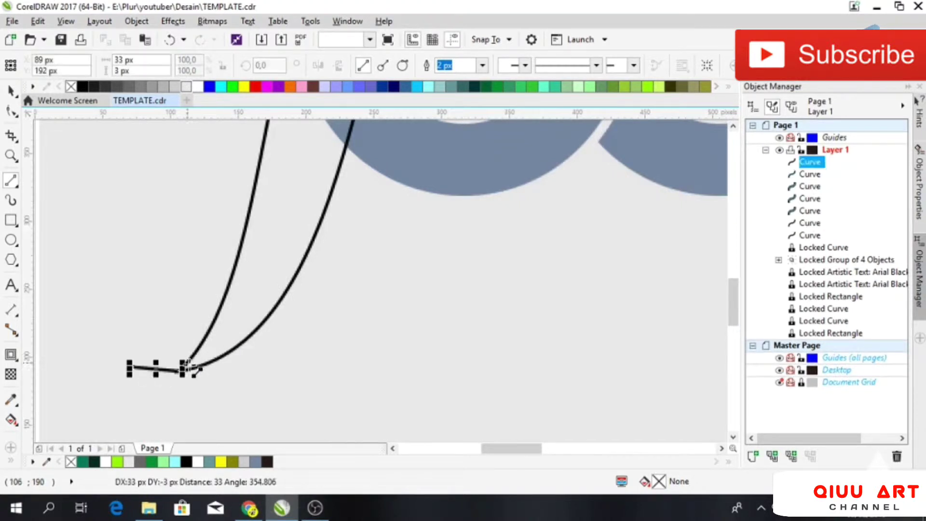
left_click(288, 226)
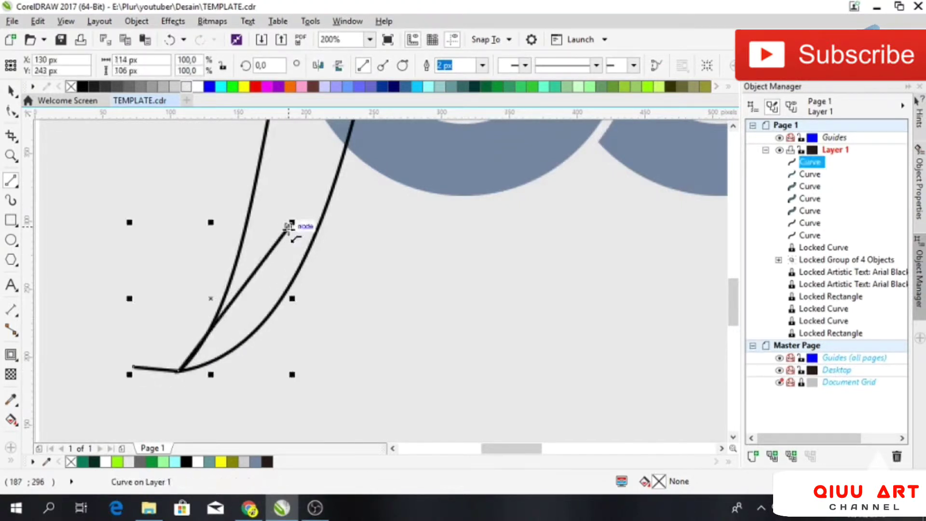
left_click(181, 370)
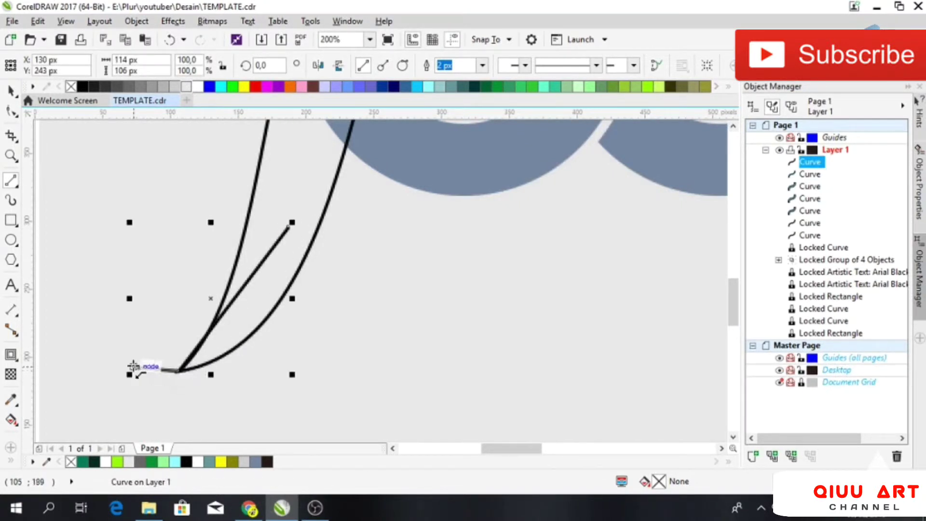
Try bending one straight side of the slit outline into a curve, and delete the outline
left_click(10, 112)
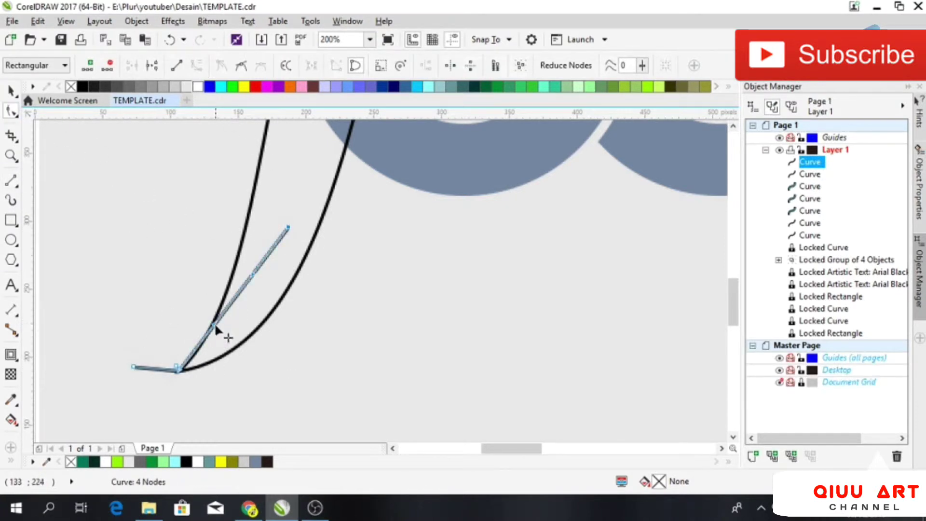
left_click_drag(215, 323, 239, 265)
mouse_move(179, 369)
left_mouse_down()
mouse_move(219, 331)
mouse_move(167, 374)
mouse_move(181, 369)
left_mouse_up()
left_click_drag(184, 364, 208, 334)
scroll(209, 337, "up", 2)
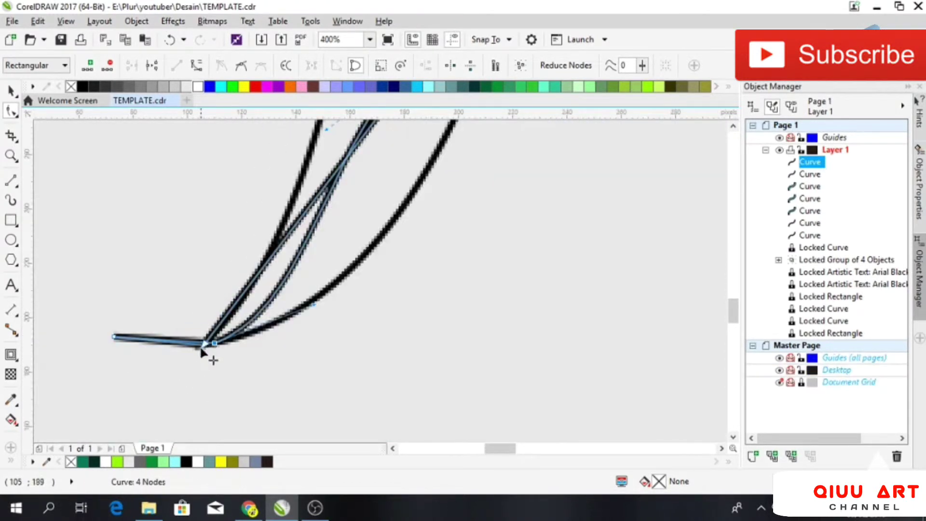
scroll(233, 332, "down", 2)
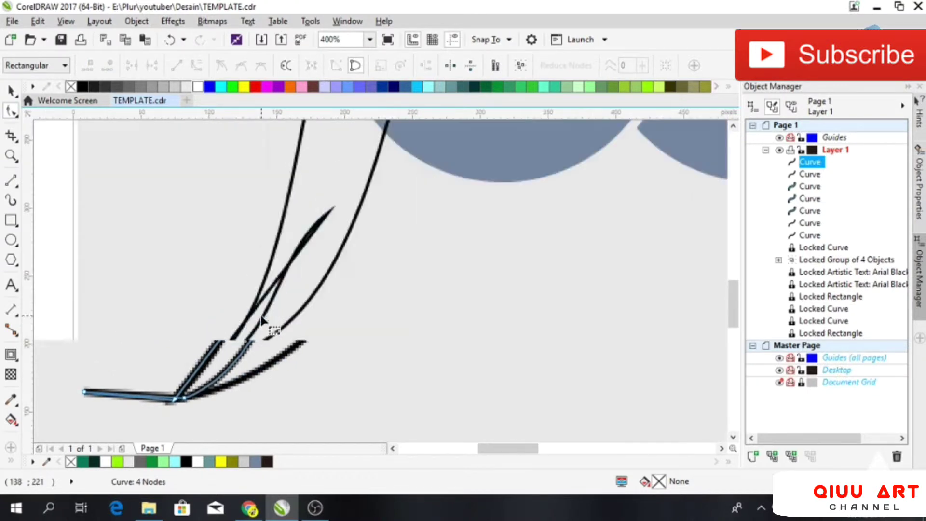
key("space")
key("Delete")
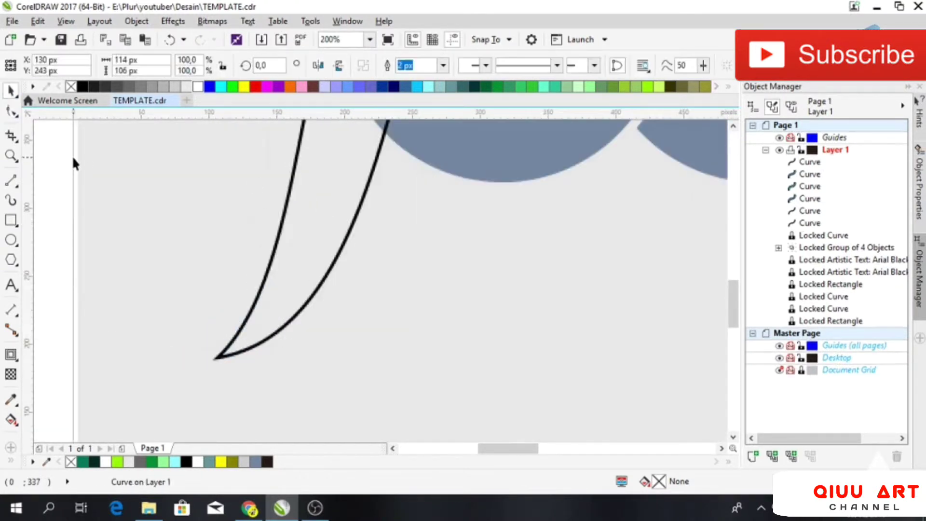
Draw a closed curved slit with 3-Point Curve from outside the tail's lower tip into the tail, about 105 by 151 px
left_click(11, 179)
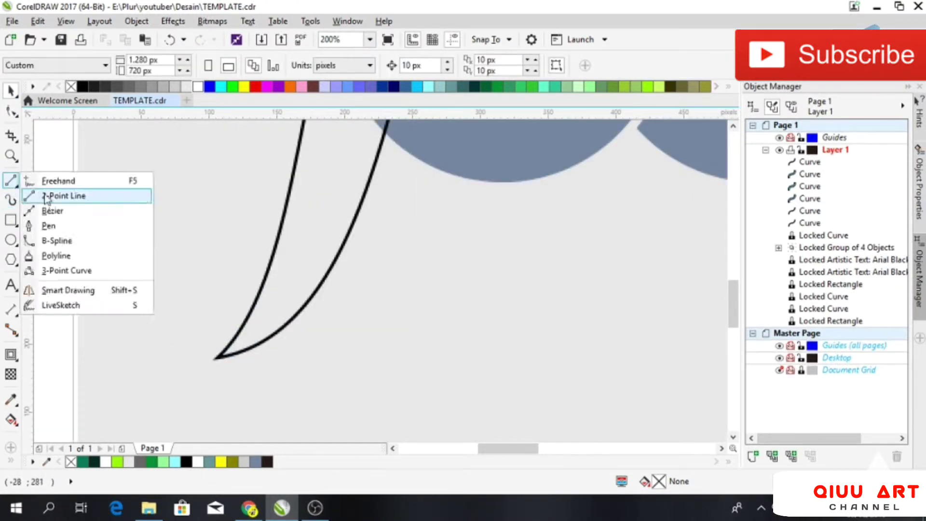
left_click(53, 272)
scroll(138, 340, "down", 2)
scroll(137, 339, "up", 1)
scroll(138, 340, "up", 1)
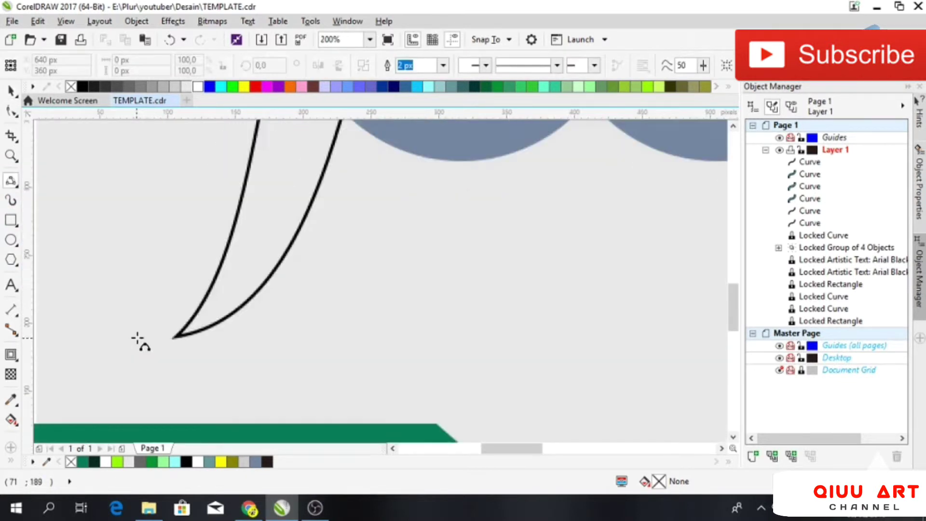
mouse_move(132, 337)
left_mouse_down()
mouse_move(179, 337)
mouse_move(254, 213)
mouse_move(273, 151)
left_mouse_up()
left_click(181, 334)
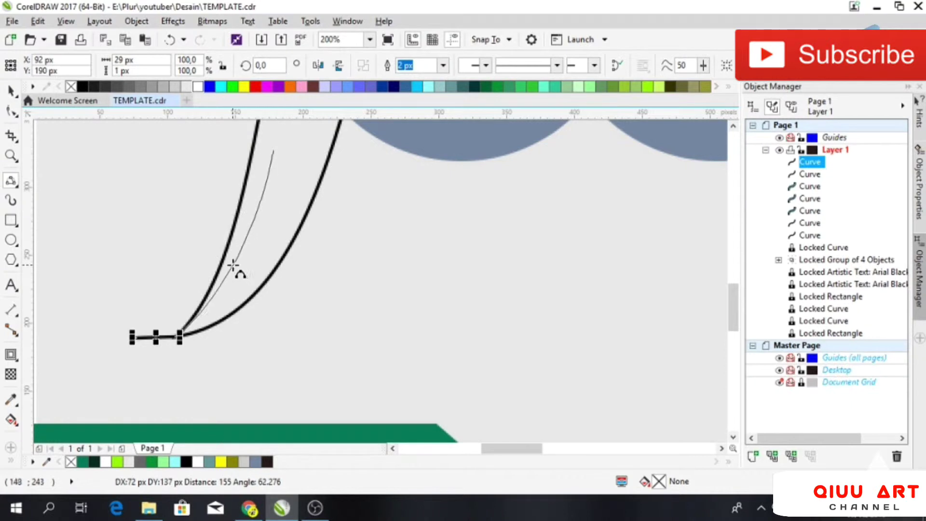
left_click(216, 302)
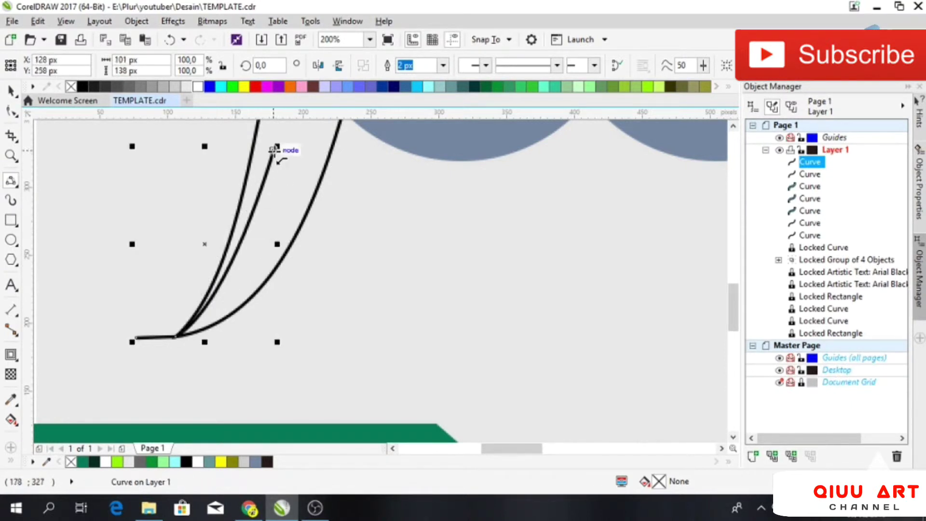
left_click_drag(221, 302, 136, 338)
left_click(210, 308)
left_click(136, 338)
scroll(216, 343, "down", 1)
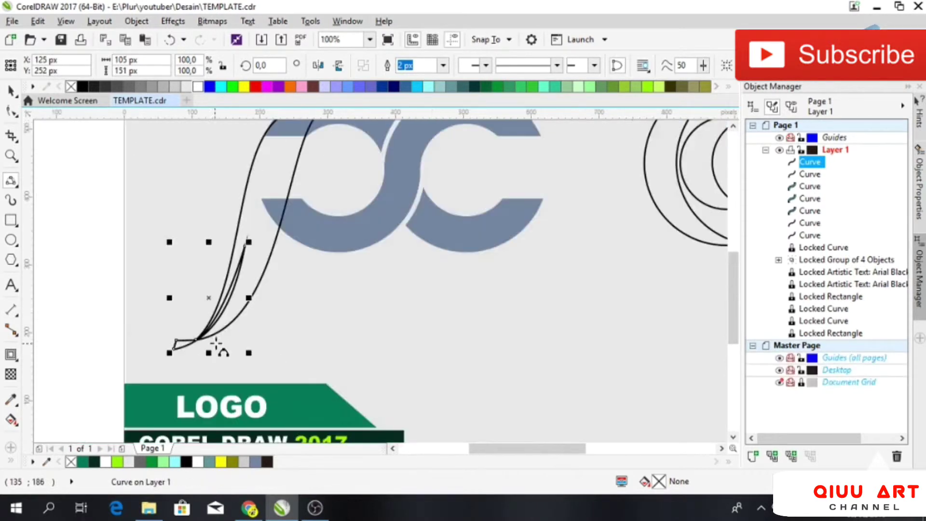
Cut the slit shape out of the tail with Back Minus Front
key("space")
left_click(317, 139, "shift")
left_click(488, 68)
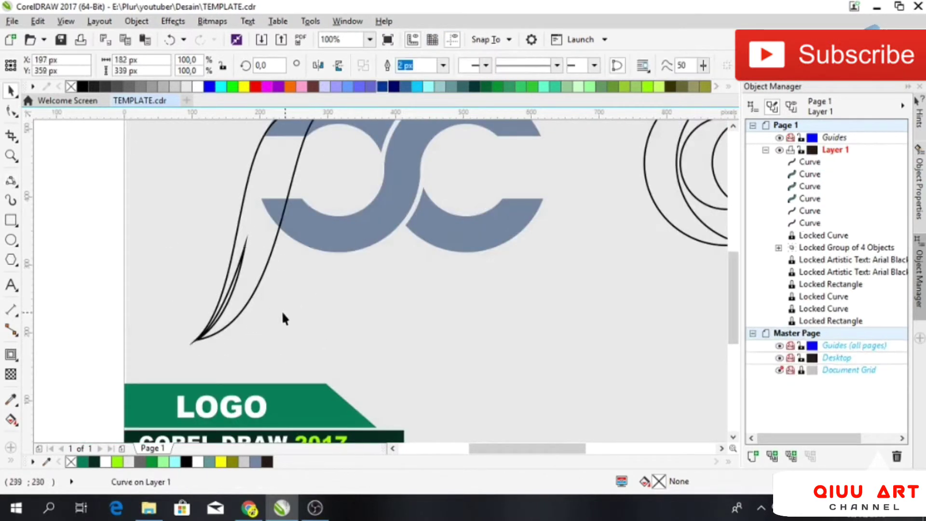
left_click(281, 311)
Fill the tail with red and remove its outline
scroll(242, 291, "down", 2)
scroll(242, 292, "up", 1)
left_click_drag(242, 291, 187, 294)
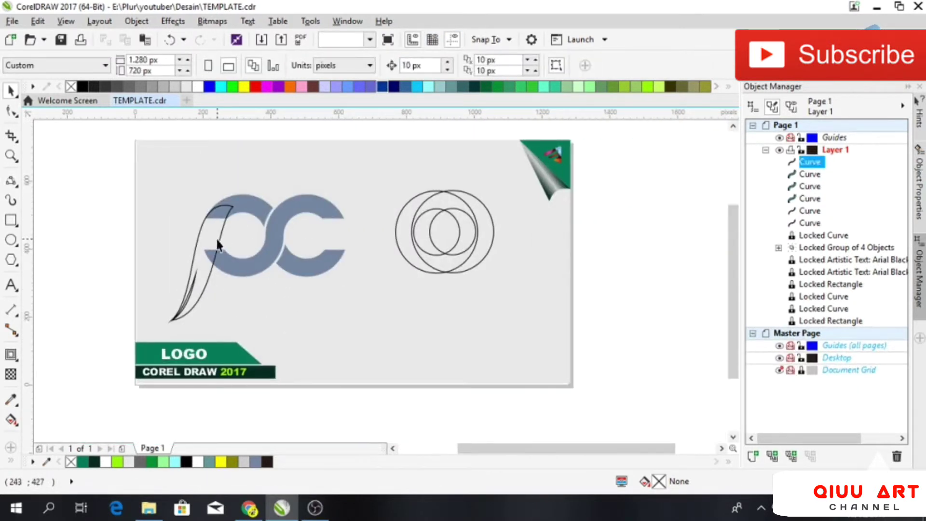
left_click(217, 239)
scroll(233, 244, "up", 1)
left_click(225, 279, "shift")
left_click(202, 295)
left_click(185, 300)
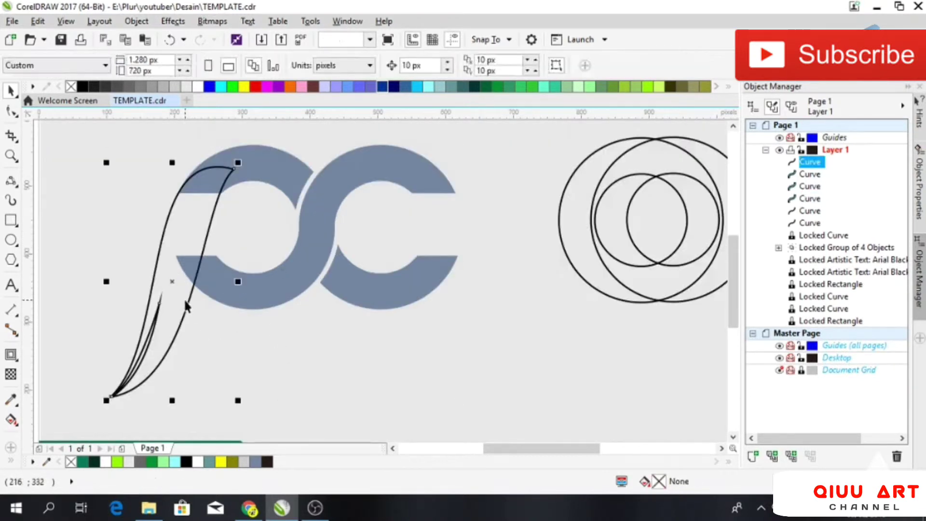
left_click(254, 86)
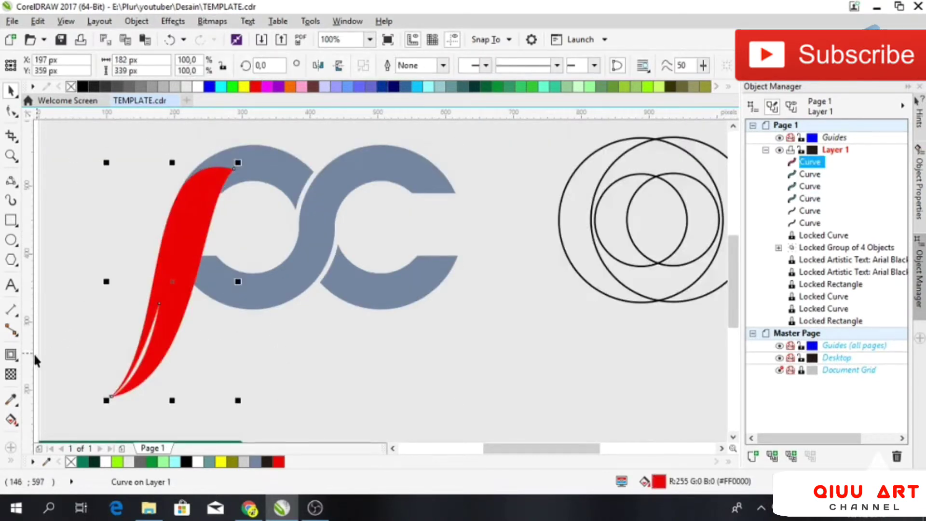
Add an outward contour around the red tail and break it apart into a separate black shape
left_click(11, 355)
left_click_drag(155, 314, 178, 305)
key("ctrl+k")
key("space")
key("Escape")
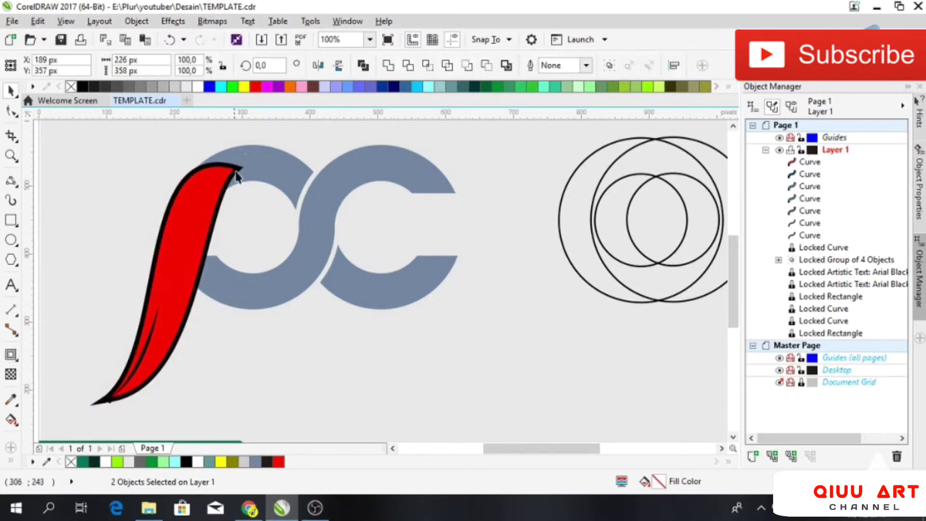
Subtract the black contour shape from the S-shaped piece with Back Minus Front, leaving a gap beside the tail
left_click(210, 241)
left_click(253, 305, "shift")
left_click(486, 65)
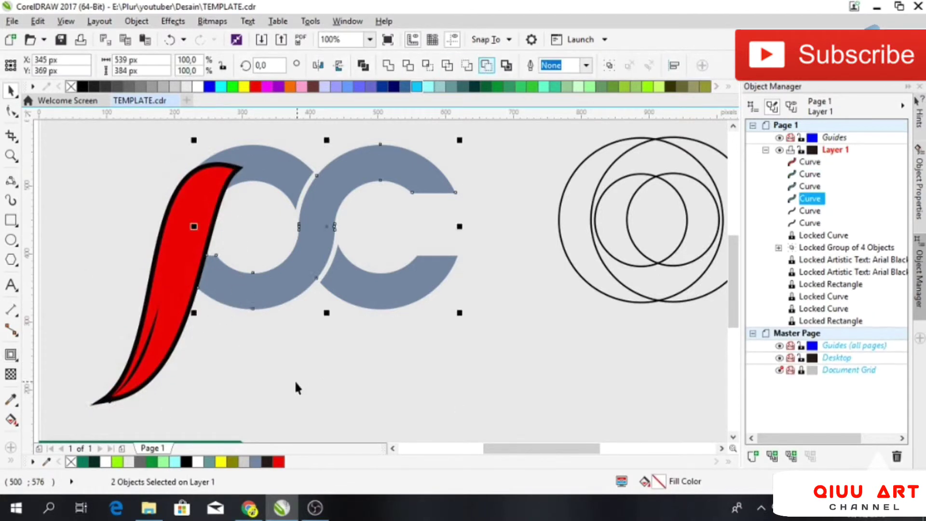
left_click(70, 288)
left_click_drag(159, 313, 269, 309)
left_click_drag(348, 327, 314, 347)
Add a node on the tail's right edge where it meets the upper arc's inner corner, and make it a cusp
left_click(309, 191)
scroll(311, 203, "up", 2)
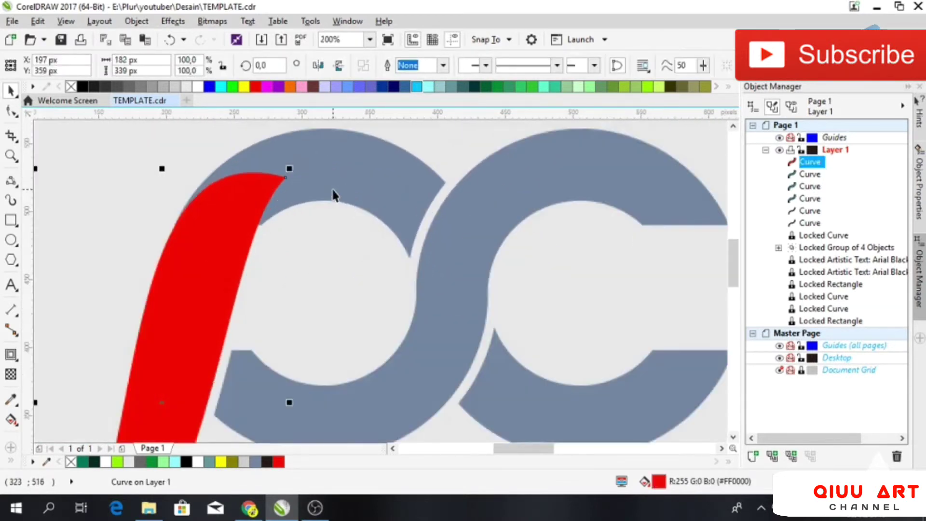
key("F10")
scroll(252, 253, "up", 2)
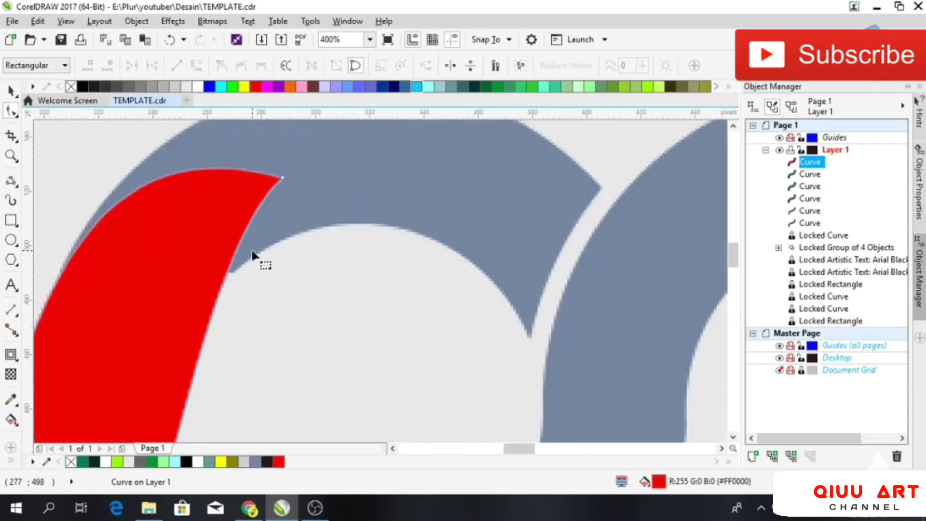
left_click(227, 278)
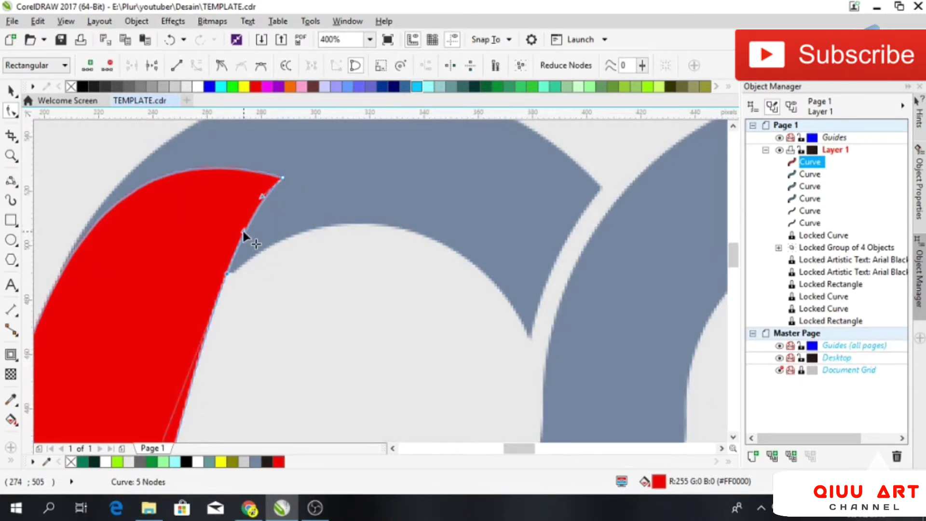
left_click(222, 66)
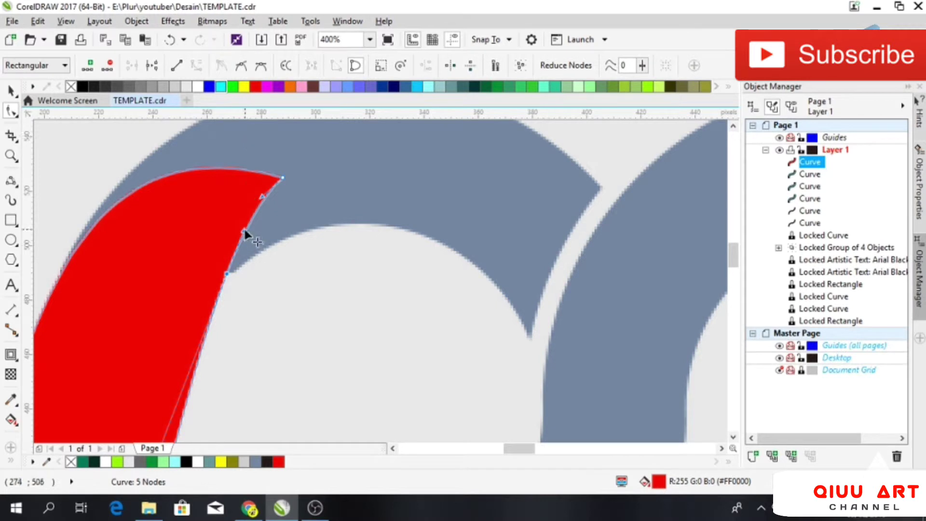
Move the tail's tip node and curve handles so the tip extends further along the upper arc's inner edge
left_click_drag(244, 231, 282, 252)
left_click_drag(262, 196, 300, 245)
scroll(329, 261, "down", 1)
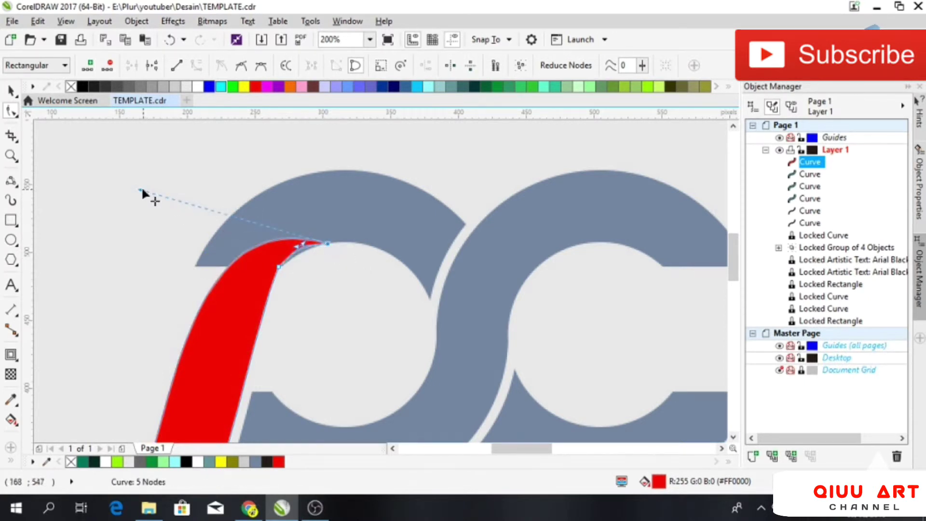
left_click_drag(141, 192, 91, 161)
scroll(237, 229, "down", 2)
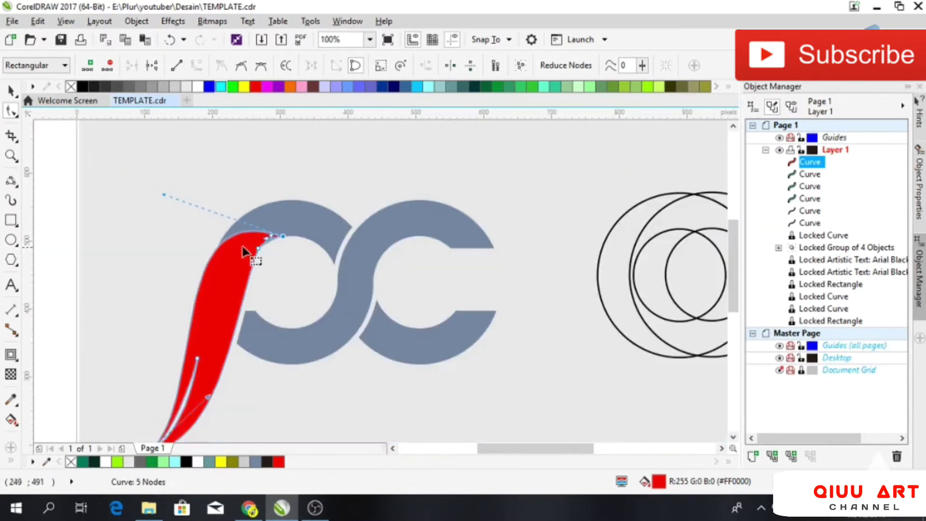
Adjust the curve handle beneath the tail's tip so its underside follows the upper arc's inner edge
key("space")
scroll(258, 218, "up", 4)
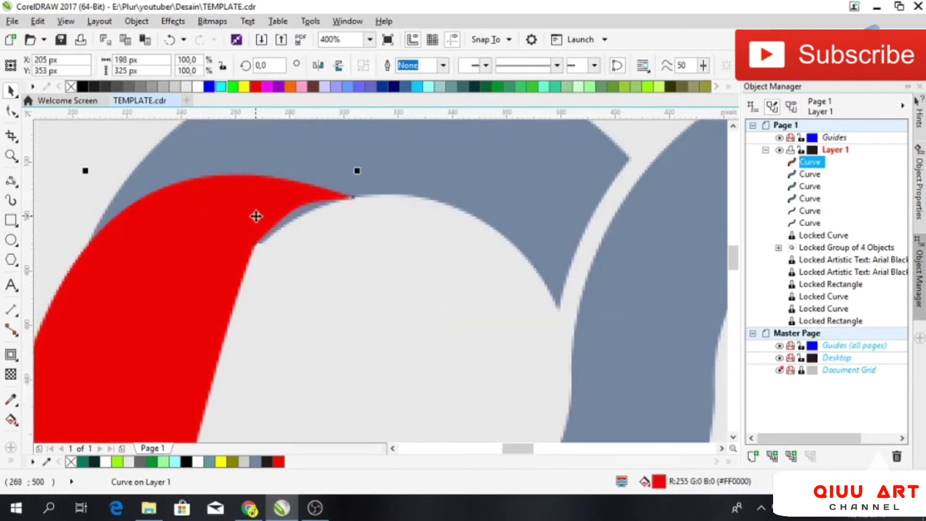
key("space")
scroll(256, 218, "up", 2)
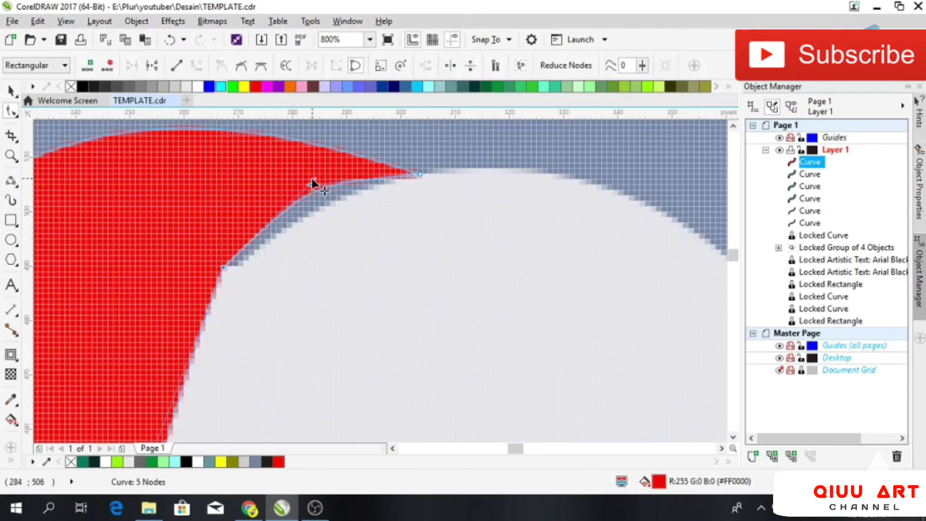
mouse_move(312, 179)
left_mouse_down()
mouse_move(303, 212)
mouse_move(315, 195)
left_mouse_up()
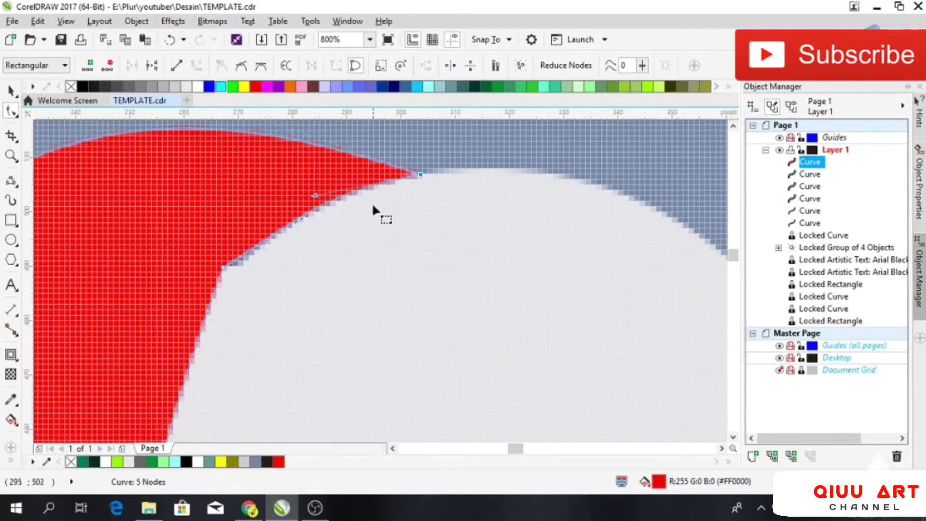
scroll(395, 224, "down", 8)
key("space")
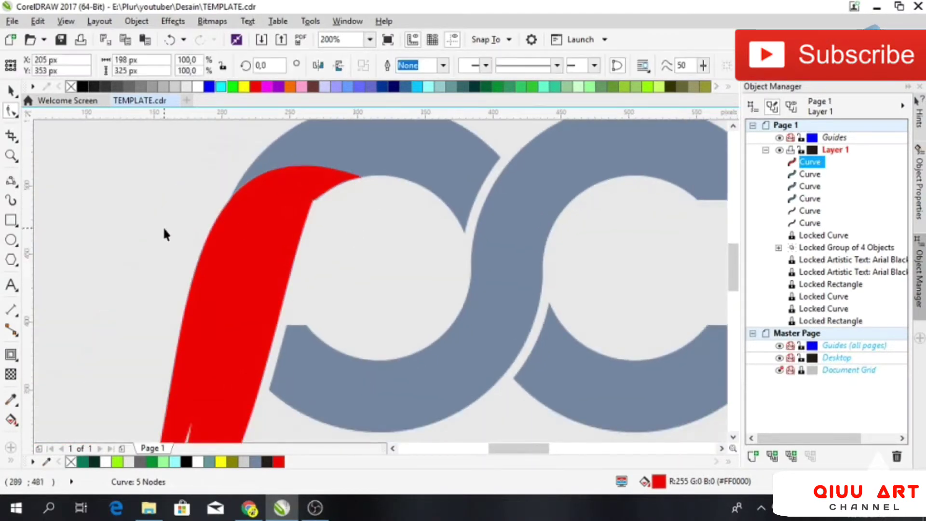
key("Escape")
scroll(339, 220, "up", 1)
left_click(272, 226)
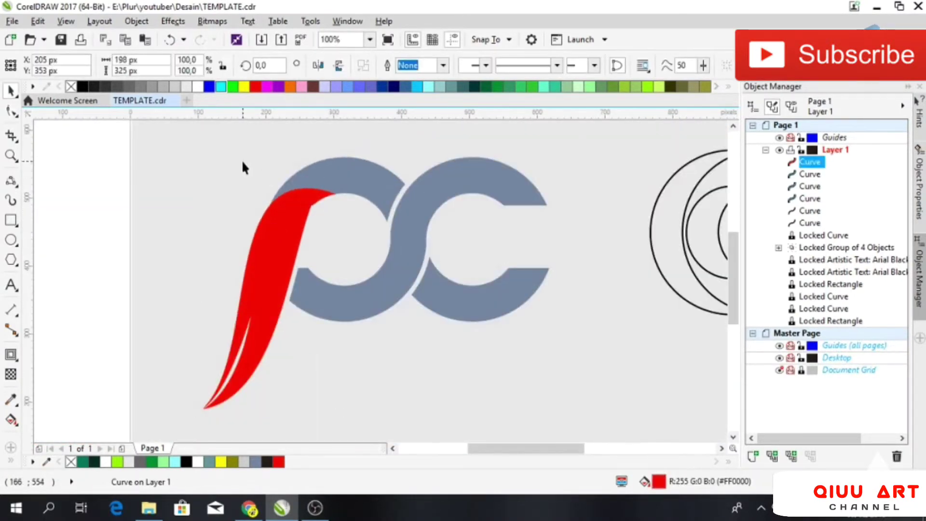
Apply a linear fountain fill along the tail from its lower tip past its upper end, with a red end colour
left_click(243, 162)
left_click_drag(303, 227, 237, 231)
scroll(265, 228, "down", 1)
left_click(225, 230)
key("g")
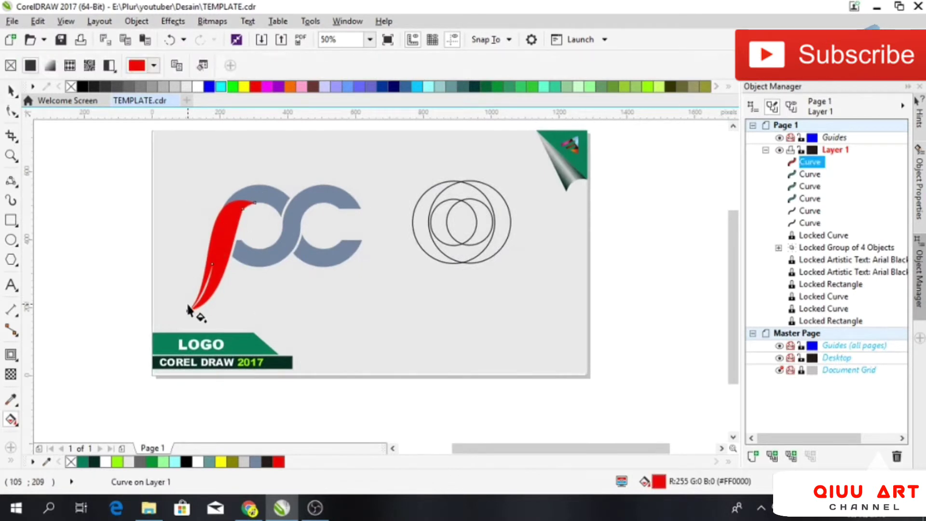
left_click_drag(187, 304, 260, 165)
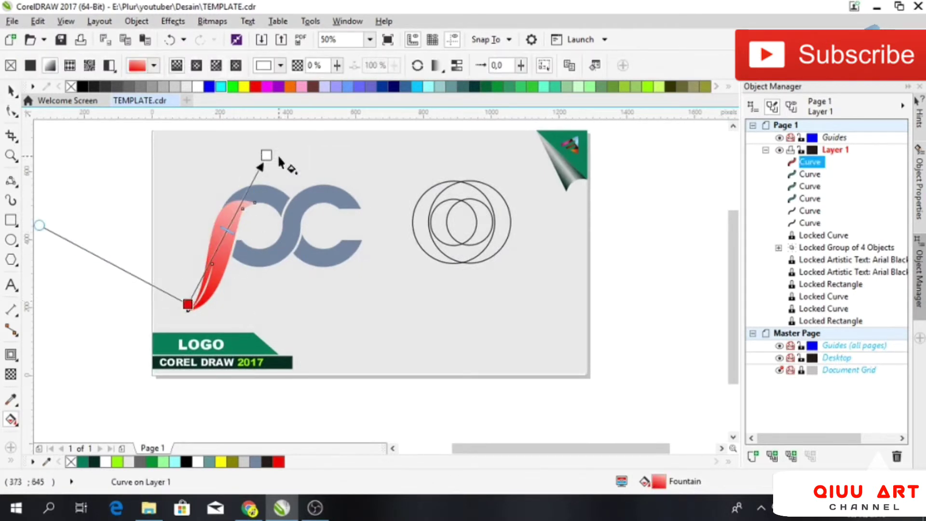
left_click_drag(255, 87, 267, 155)
Set the fountain fill's start colour at the tail's lower tip to dark purple #330227
left_click(187, 305)
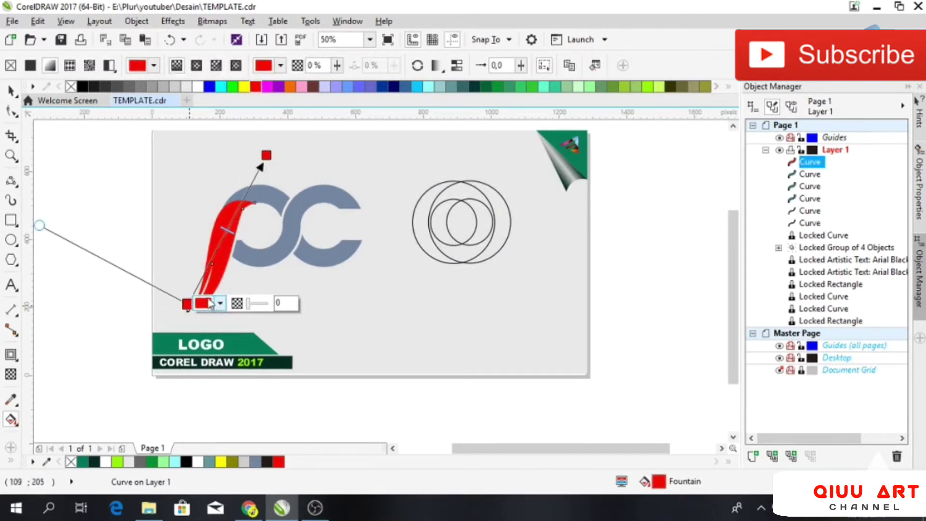
left_click(215, 302)
left_click(289, 380)
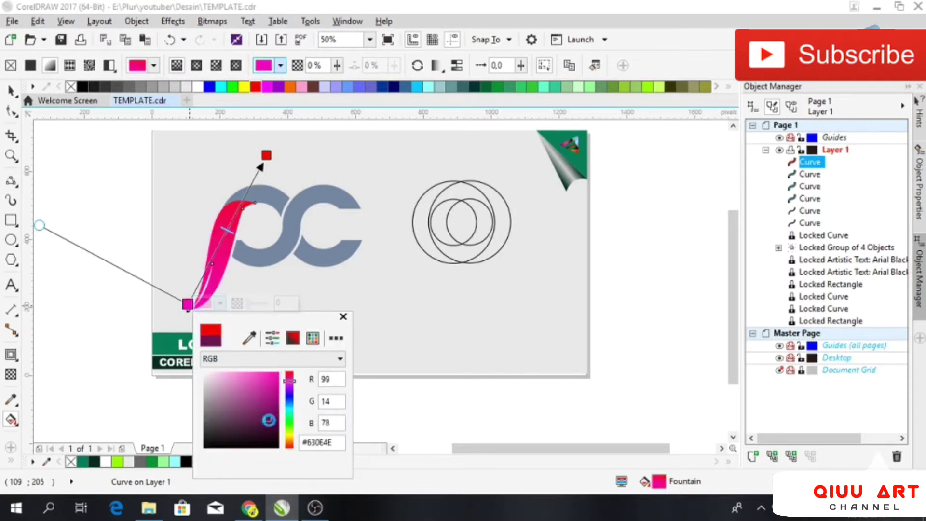
left_click_drag(269, 420, 276, 433)
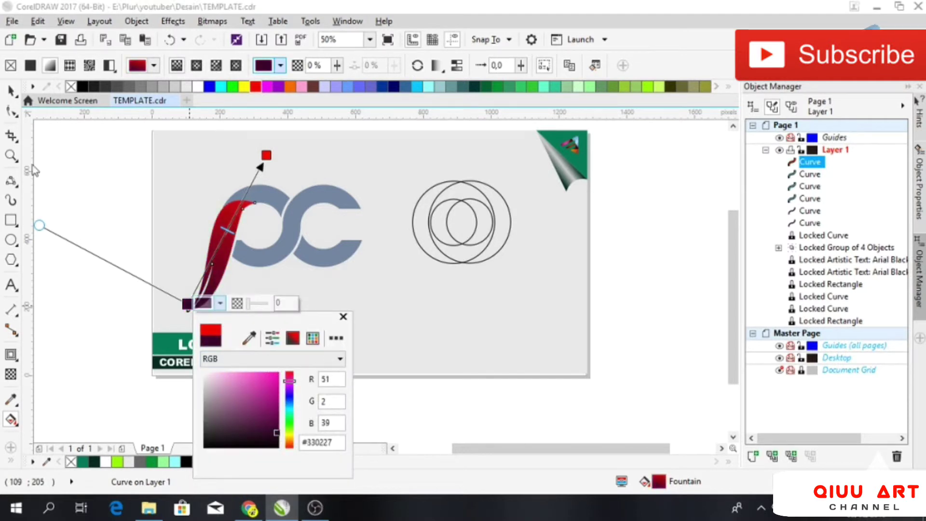
Copy the tail's gradient fill to the upper-left arc and the lower-right arc with the Attributes Eyedropper
left_click(10, 91)
left_click(15, 403)
left_click(40, 414)
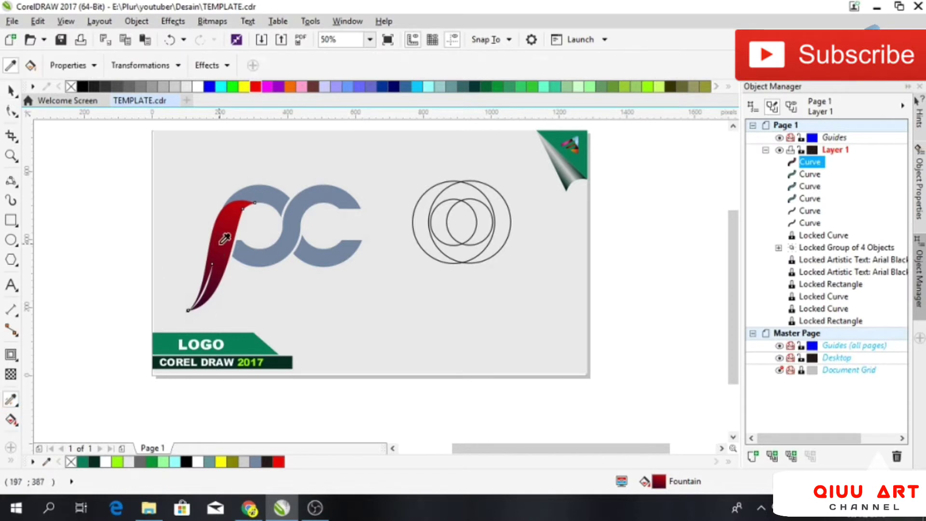
left_click(221, 243)
left_click(270, 202)
left_click(339, 258)
key("space")
left_click(253, 178)
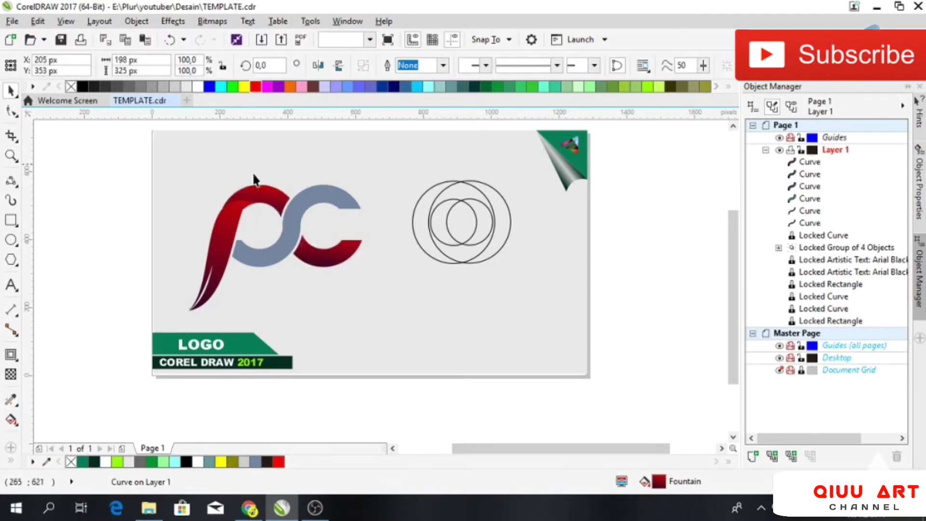
Fill the S-shaped piece with blue #007FBA
left_click_drag(254, 180, 222, 173)
left_click(249, 237)
left_click(250, 236)
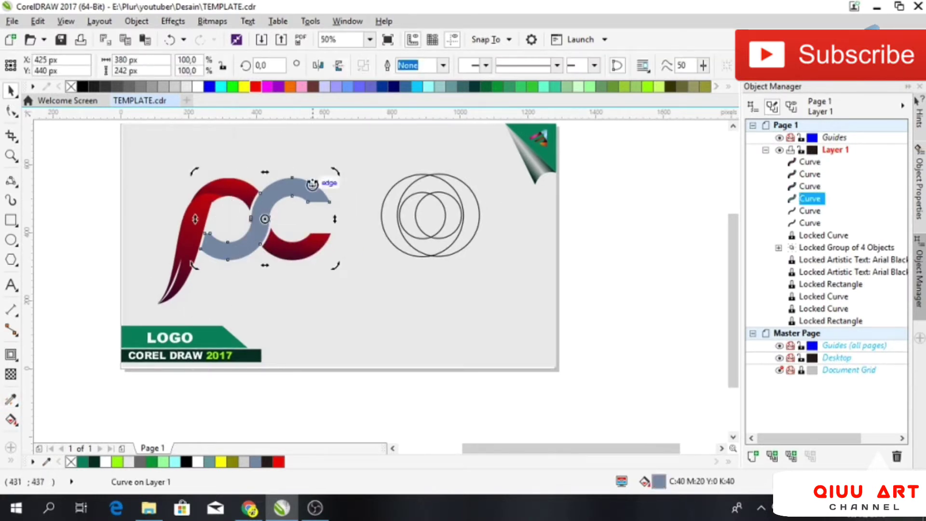
left_click(419, 88)
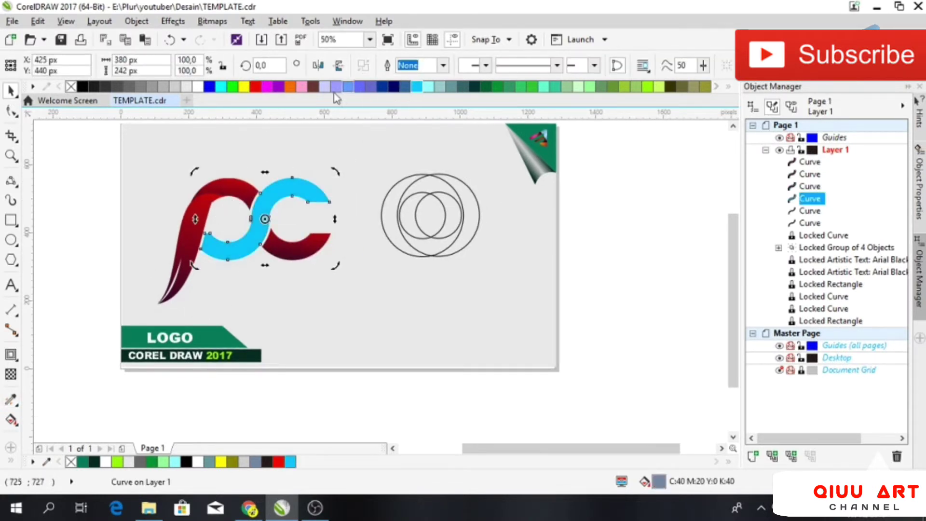
left_click(413, 89)
left_click(480, 125)
left_click(383, 146)
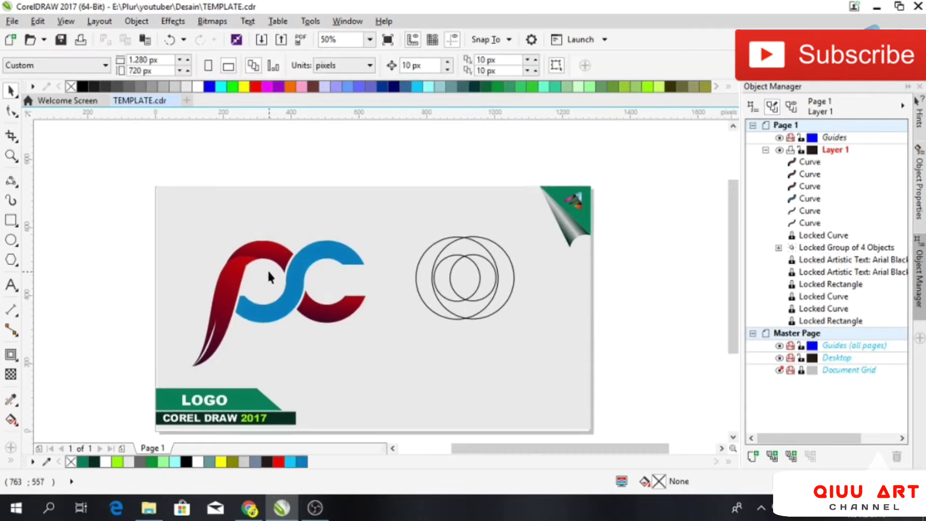
Shift the tail's inner corner node slightly so it sits on the upper arc's inner edge
scroll(268, 226, "up", 5)
left_click(248, 203)
key("F10")
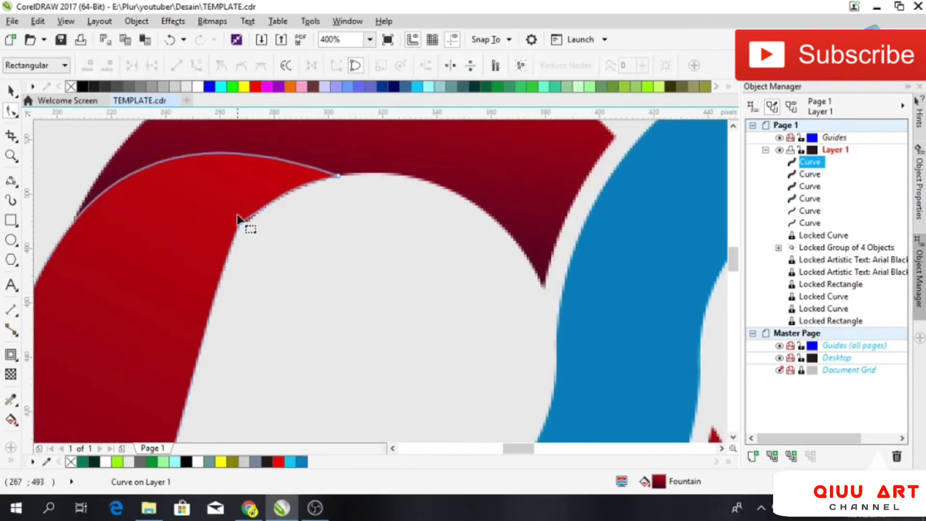
left_click(239, 220)
left_click_drag(241, 223, 247, 221)
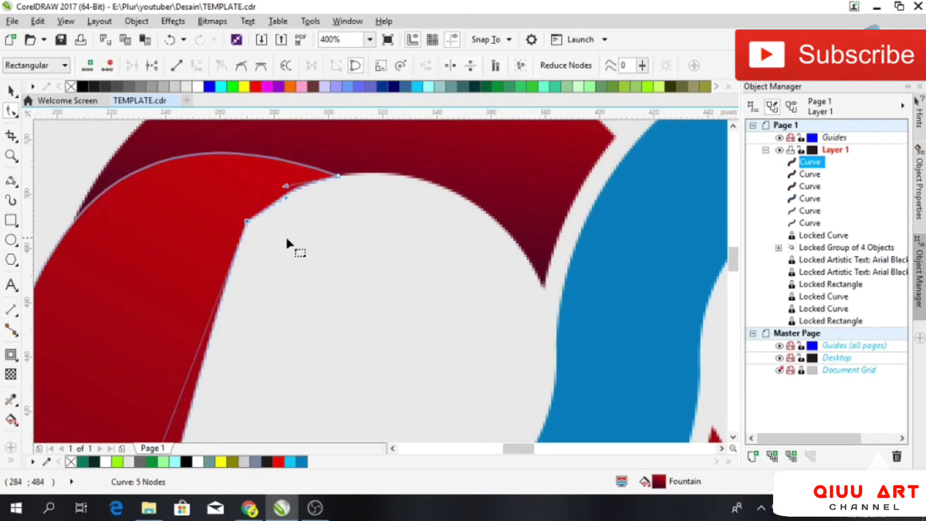
scroll(299, 242, "down", 1)
left_click_drag(299, 241, 267, 226)
key("space")
left_click(296, 208)
scroll(311, 222, "down", 1)
left_click(267, 227)
scroll(276, 217, "up", 2)
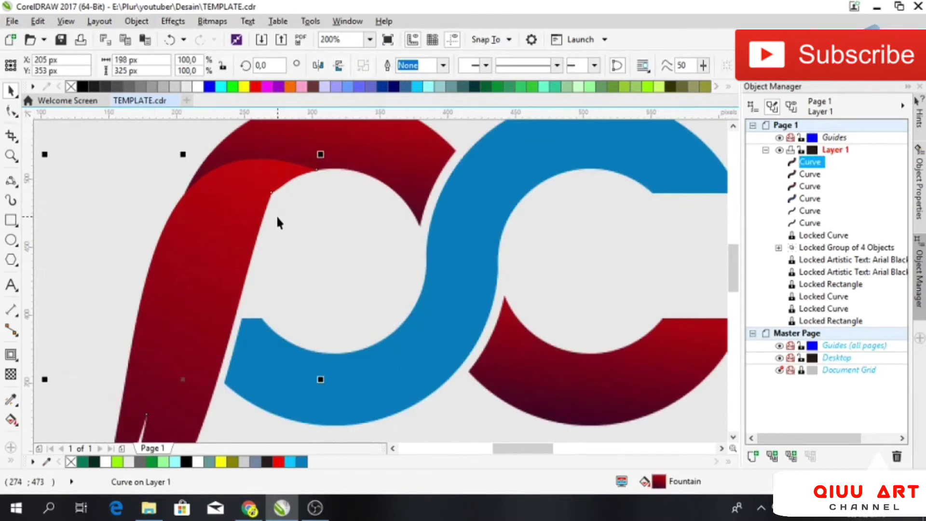
Add a node just below the tail's inner corner, make the corner node symmetrical and move it up along the arc to round the transition
key("space")
scroll(260, 217, "up", 2)
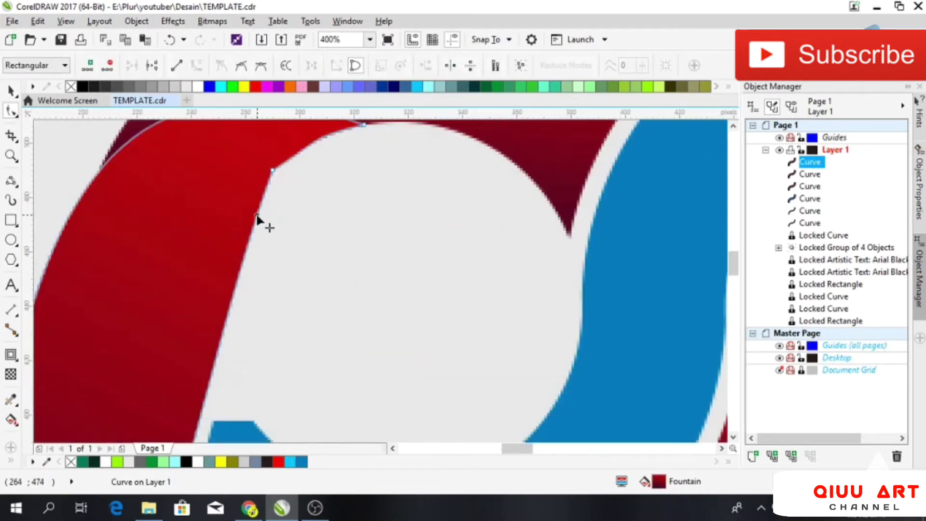
left_click(261, 66)
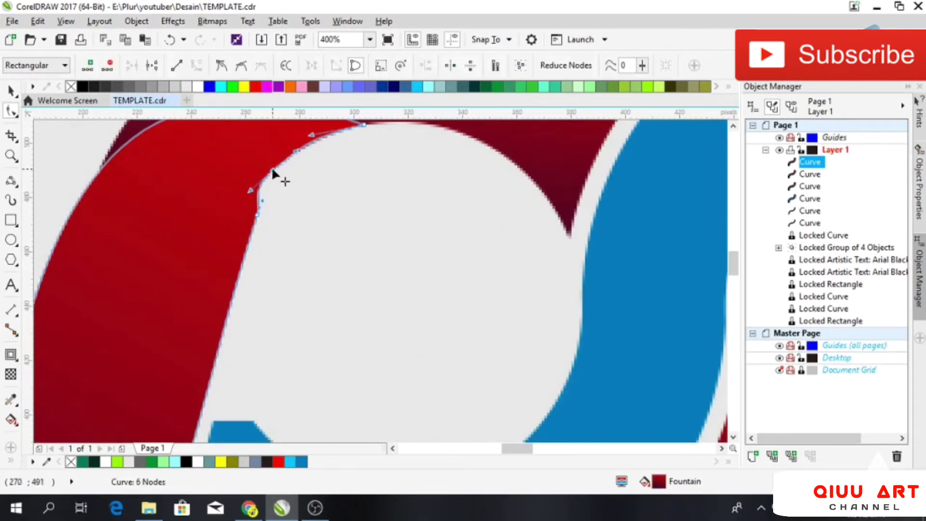
left_click_drag(273, 172, 288, 164)
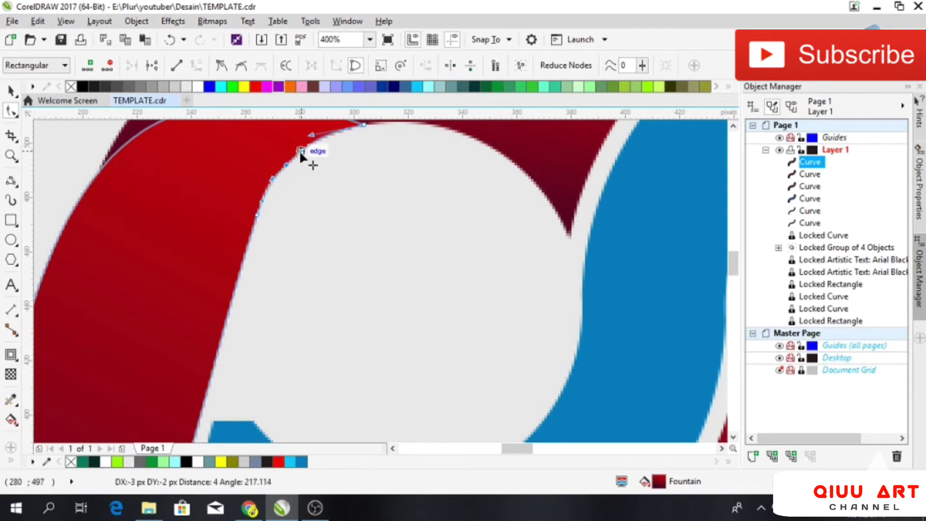
key("space")
scroll(359, 183, "down", 6)
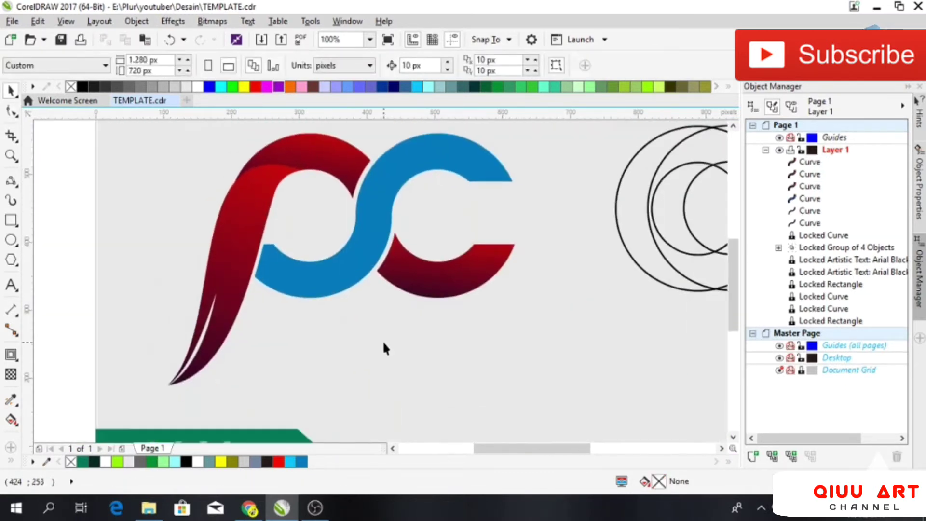
Redirect the lower-right arc's gradient to run sideways, dark beside the S-shaped piece and red at the arc's open end
scroll(413, 220, "up", 2)
left_click(401, 315)
key("g")
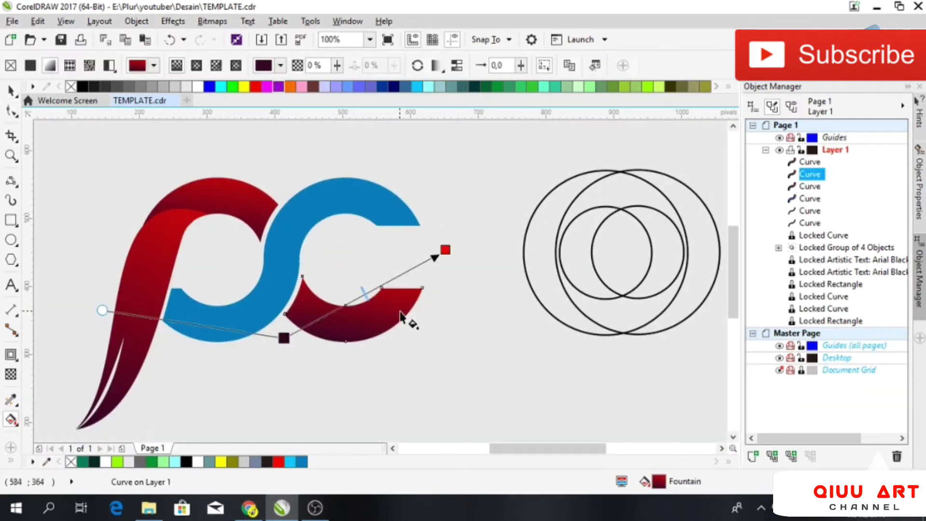
left_click_drag(284, 338, 290, 291)
left_click_drag(444, 250, 401, 311)
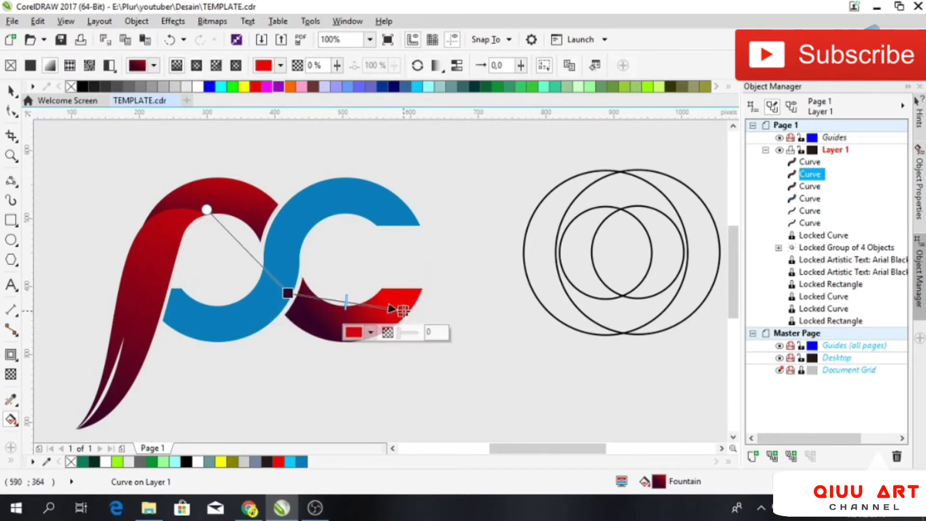
left_click_drag(288, 292, 279, 254)
left_click_drag(402, 310, 458, 278)
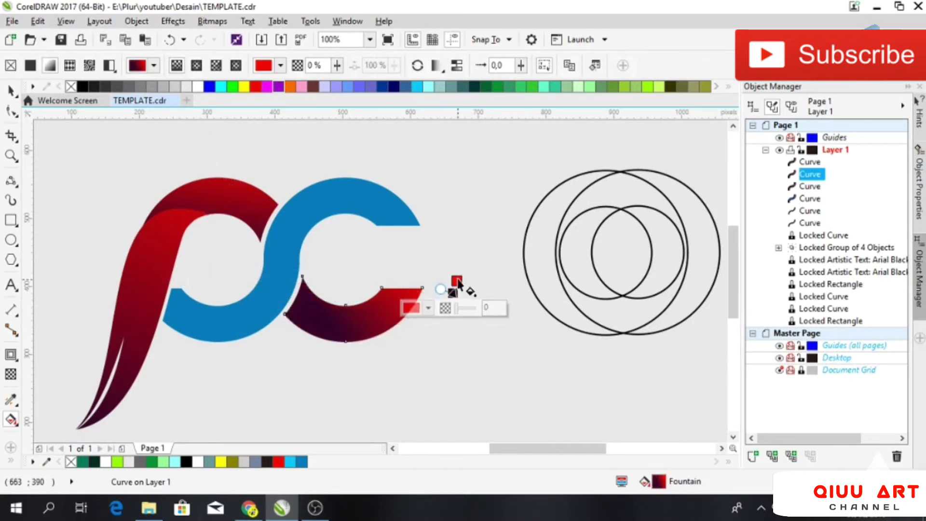
left_click_drag(241, 316, 261, 298)
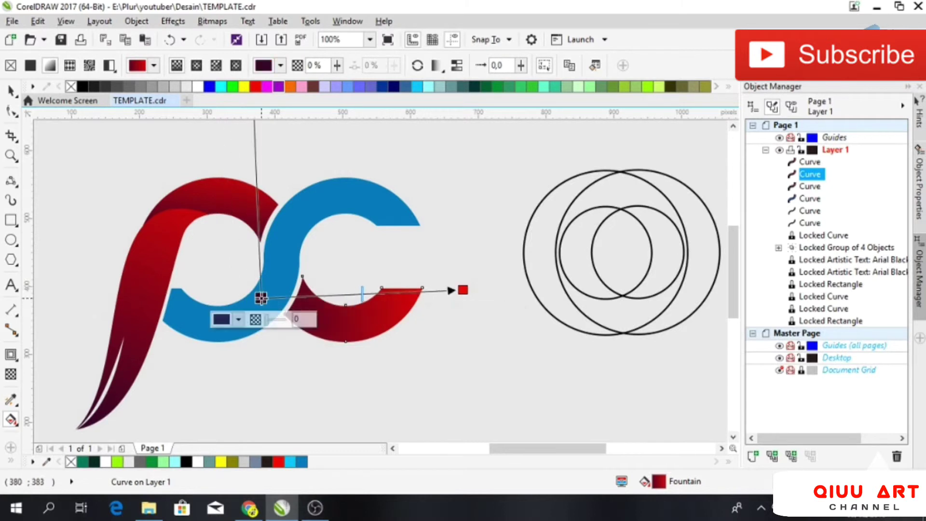
key("space")
left_click(430, 373)
scroll(430, 374, "down", 2)
scroll(393, 264, "up", 2)
Copy the tail's red gradient fill to the S-shaped piece with the Attributes Eyedropper
left_click(417, 272)
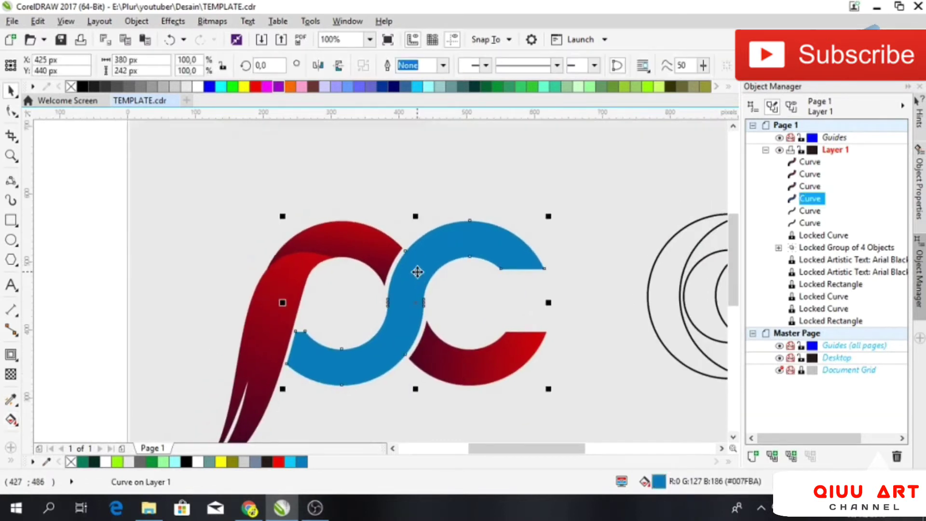
key("g")
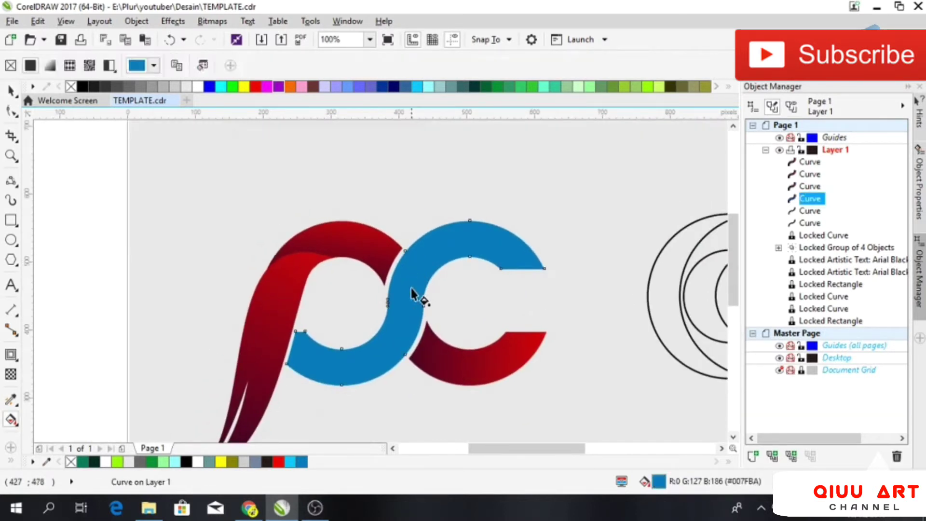
left_click(12, 400)
left_click(277, 308)
left_click(402, 279)
key("space")
left_click(440, 399)
scroll(438, 395, "down", 1)
Recolour the S-shaped piece's gradient with a green end and a blue start at its lower part
left_click(379, 298)
key("g")
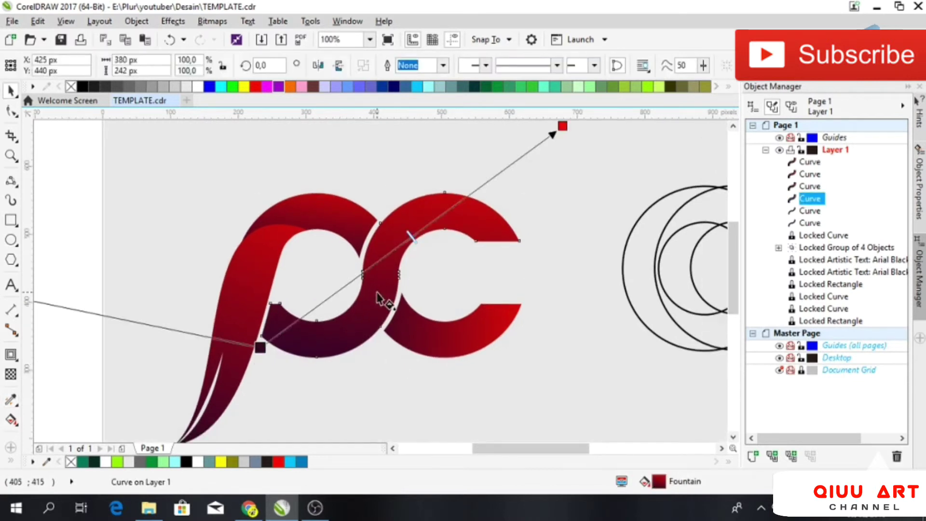
left_click(563, 127)
left_click_drag(532, 86, 562, 140)
left_click(260, 361)
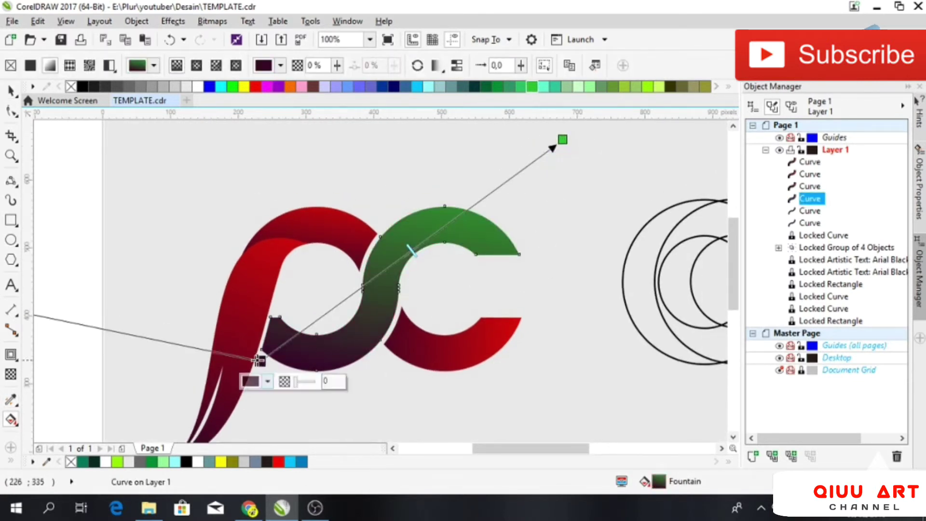
left_click(301, 462)
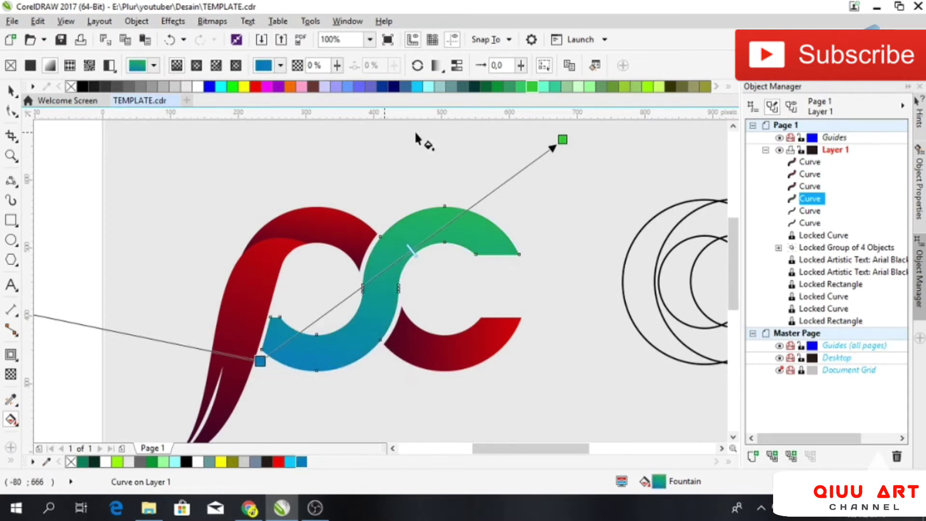
Change the S-shaped piece's gradient end colour to dark green and move its end point inward to the piece's middle
left_click(477, 87)
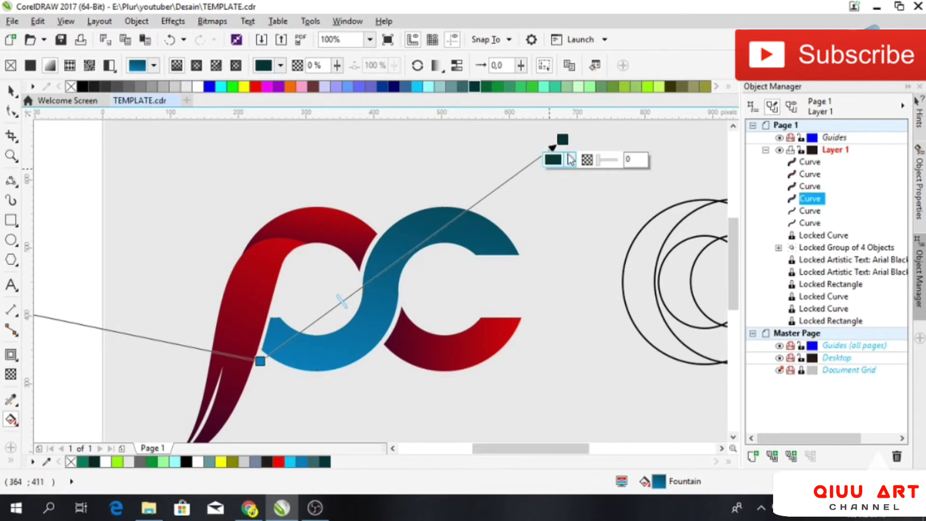
left_click_drag(562, 139, 405, 253)
key("space")
scroll(520, 348, "down", 4)
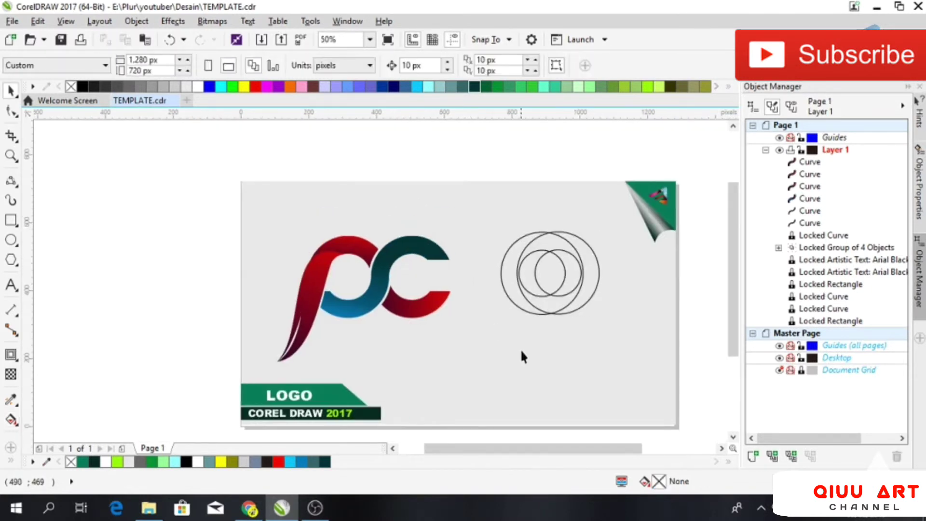
Delete the two leftover curves of construction circles beside the logo
mouse_move(470, 258)
left_mouse_down()
mouse_move(546, 338)
mouse_move(499, 341)
left_mouse_up()
key("Delete")
left_click(448, 325)
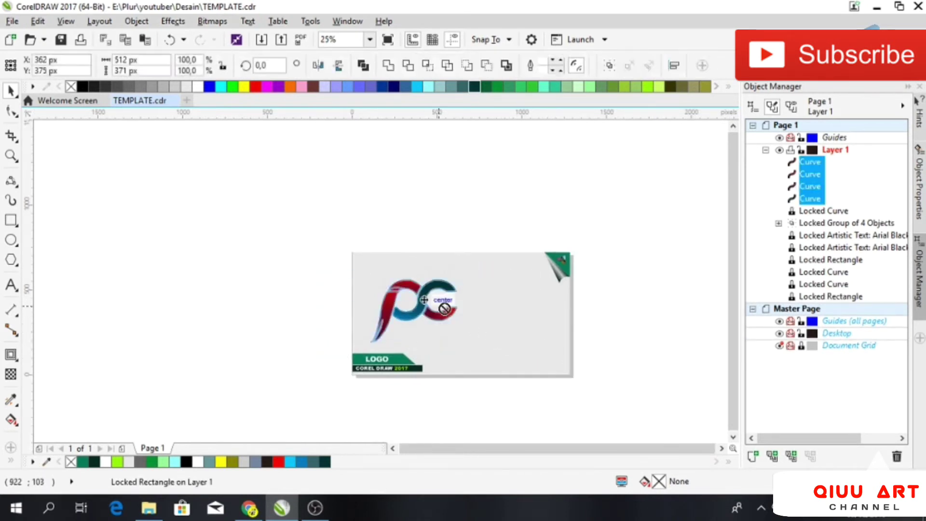
Move the four logo pieces together to the upper middle of the page
left_click_drag(425, 300, 480, 302)
key("Escape")
scroll(482, 318, "up", 1)
middle_click(451, 279)
left_click_drag(264, 132, 533, 373)
left_click_drag(451, 262, 431, 260)
left_click(658, 287)
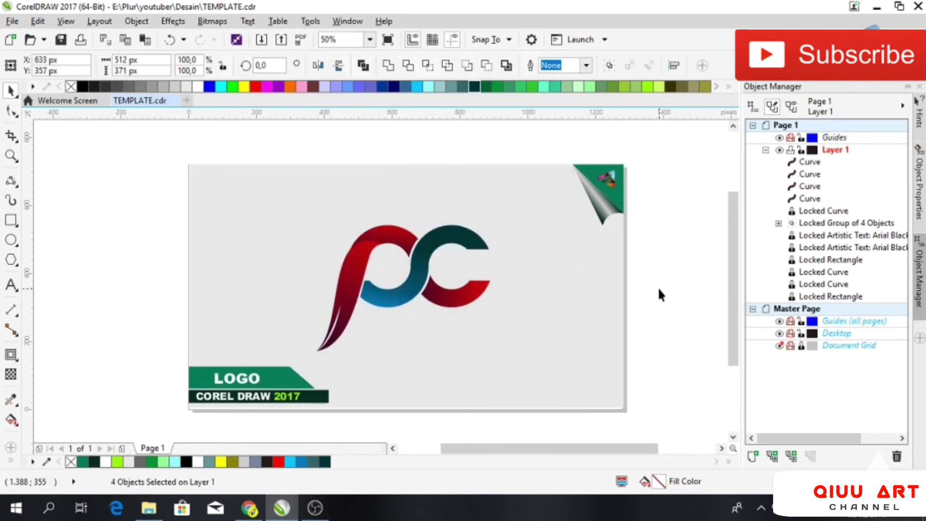
left_click_drag(285, 159, 482, 346)
left_click_drag(410, 262, 412, 241)
left_click(690, 273)
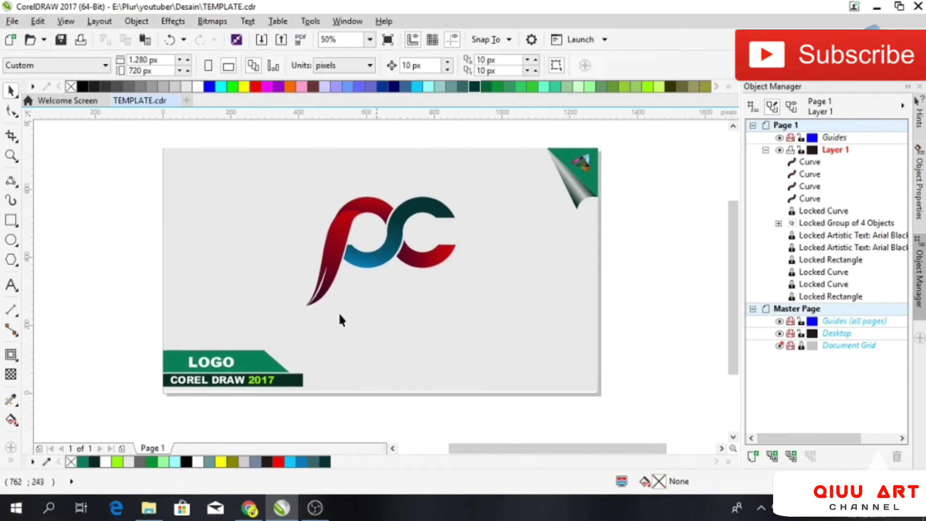
Draw a flat ellipse about 462 by 26 px under the logo, level with the tail's tip, and fill it black
left_click_drag(319, 315, 476, 324)
key("space")
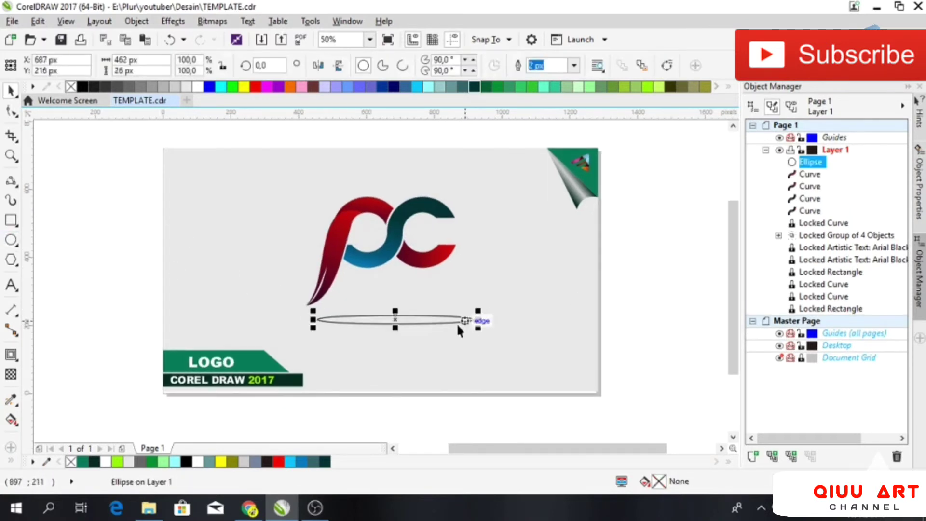
left_click_drag(397, 320, 396, 308)
left_click(83, 86)
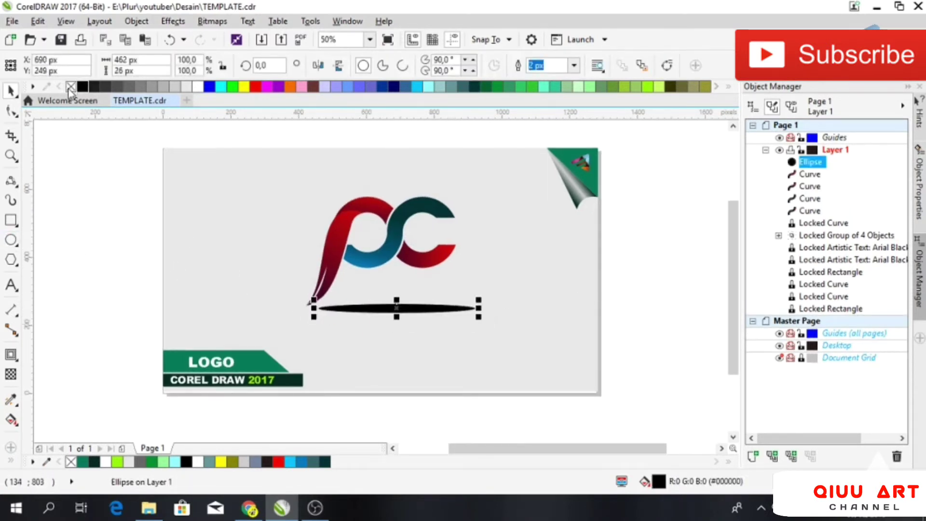
Apply an elliptical fountain transparency to the black ellipse so it fades out as a shadow
left_click(10, 374)
left_click(50, 65)
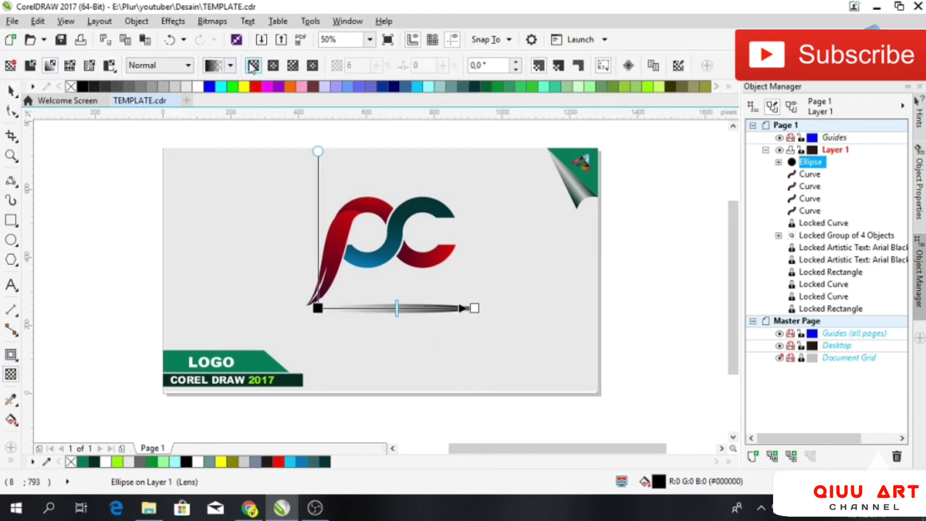
left_click(272, 65)
left_click(11, 91)
left_click(104, 199)
Group the four logo pieces, duplicate the group and place the duplicate exactly over the original
left_click(401, 223)
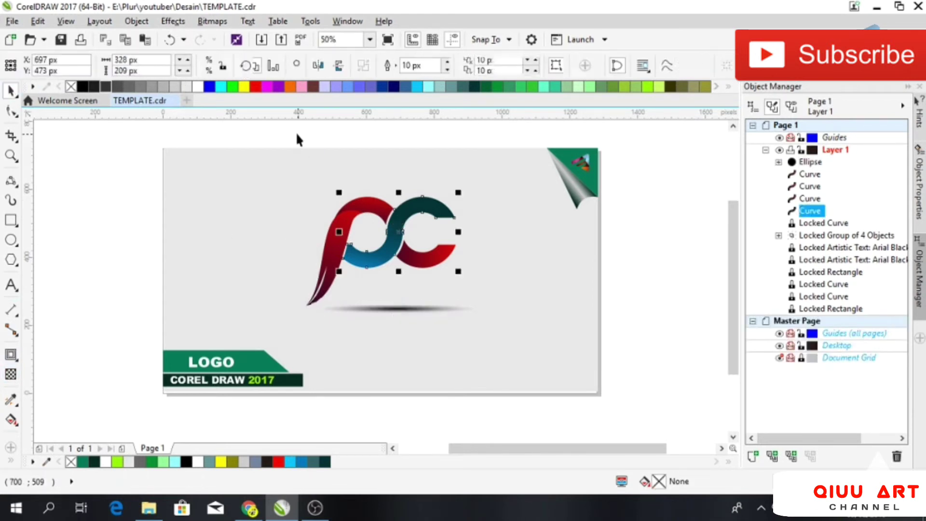
left_click_drag(289, 132, 400, 244)
left_click_drag(460, 316, 461, 317)
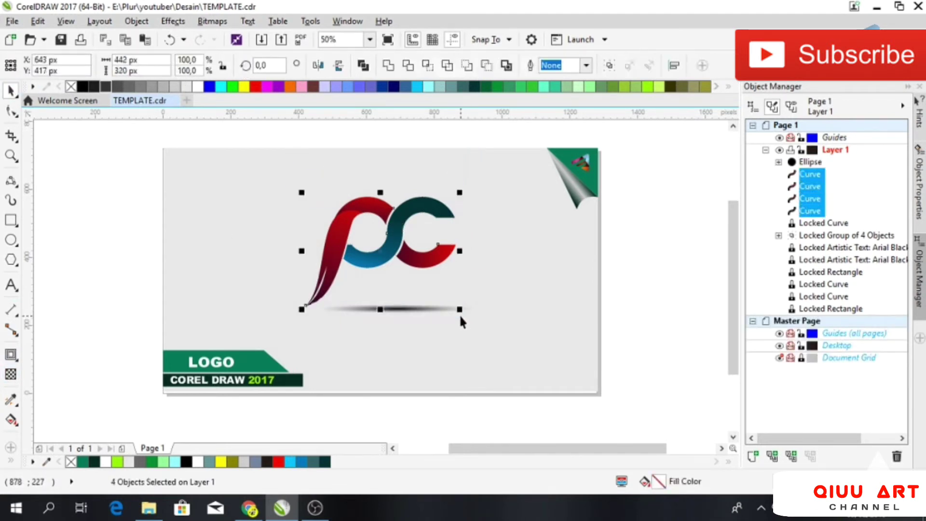
key("ctrl+g")
key("ctrl+d")
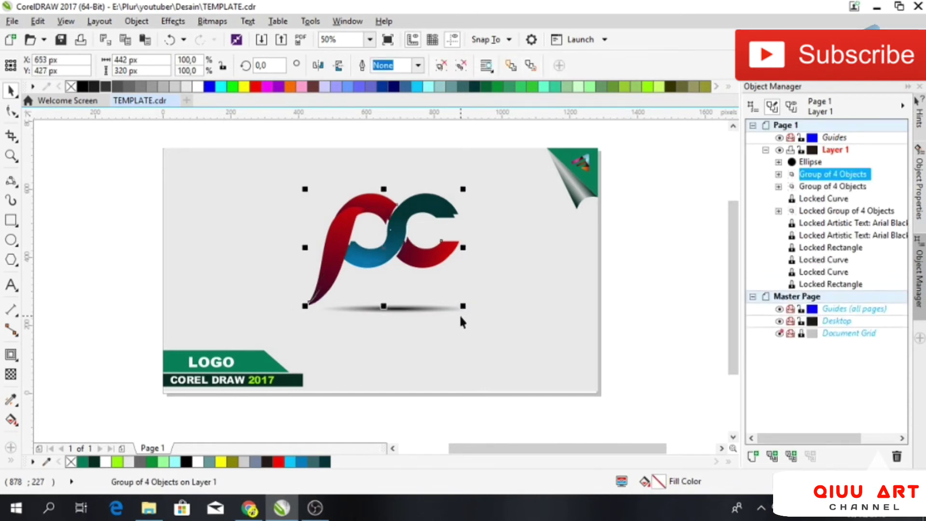
left_click_drag(402, 231, 402, 231)
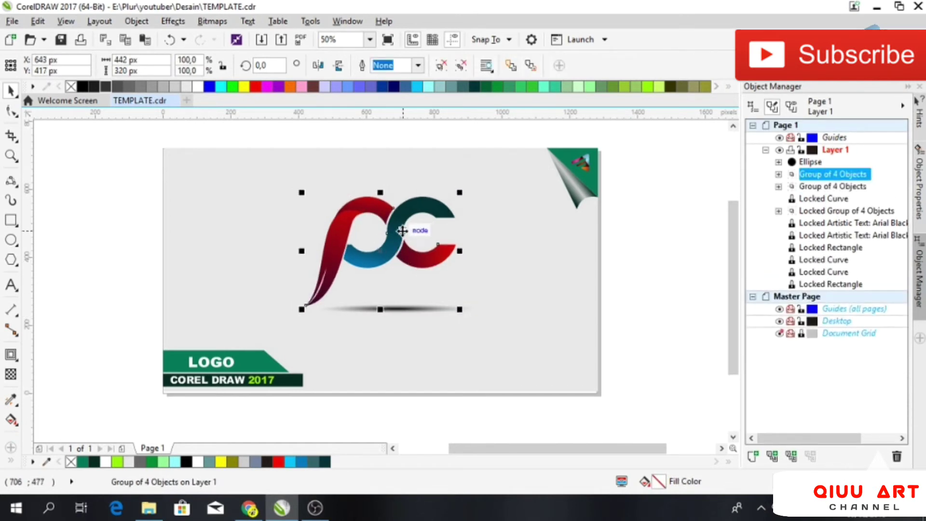
Mirror a copy of the logo group downward from the tail's tip and delete the surplus upright duplicate
left_click_drag(384, 191, 401, 371)
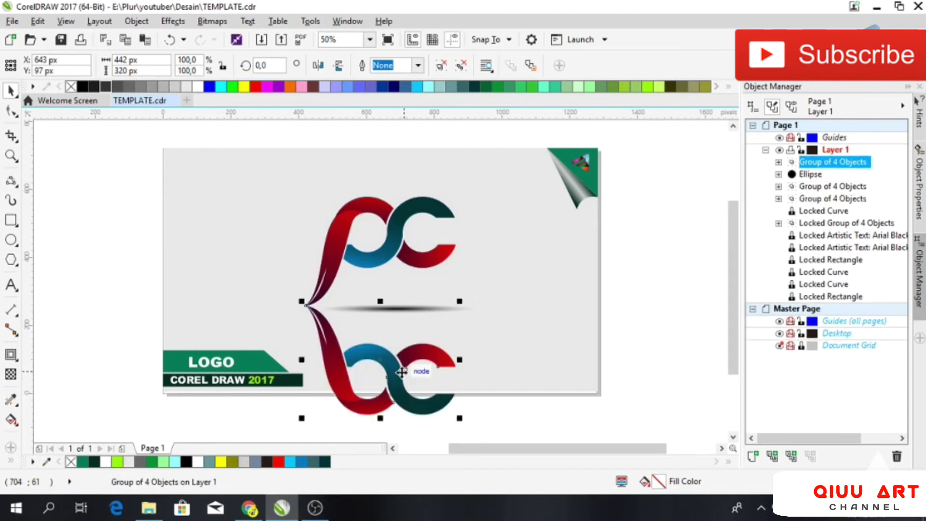
left_click_drag(404, 246, 471, 163)
key("Delete")
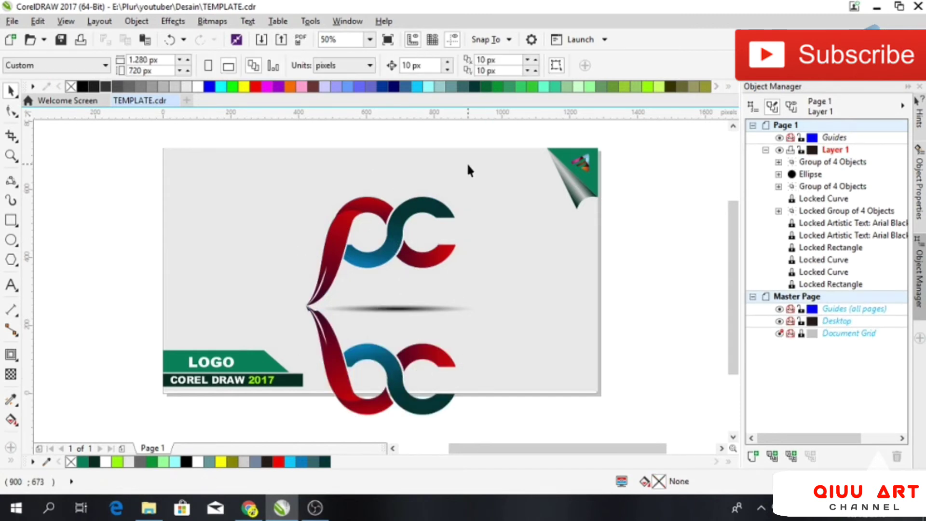
left_click(406, 372)
left_click_drag(460, 299, 439, 314)
left_click_drag(394, 373, 416, 277)
left_click(639, 299)
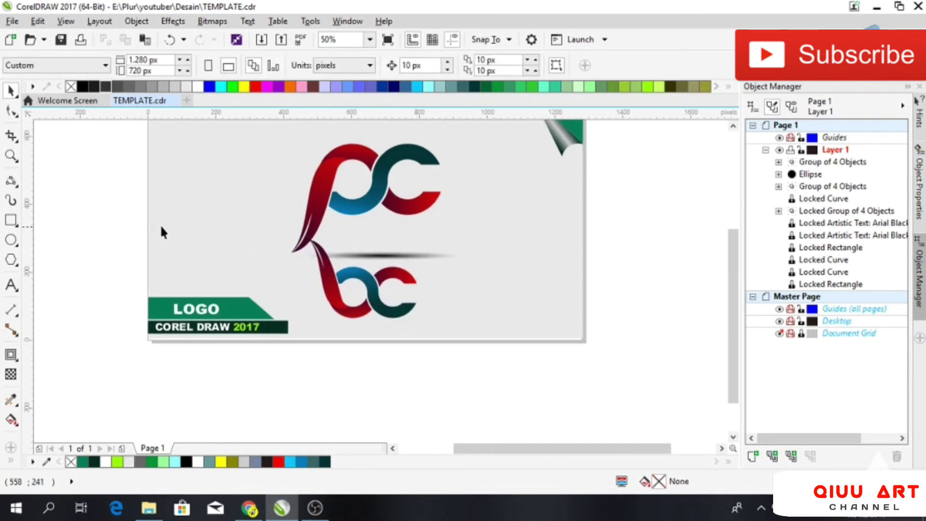
key("ctrl+z")
key("ctrl+z")
key("ctrl+z")
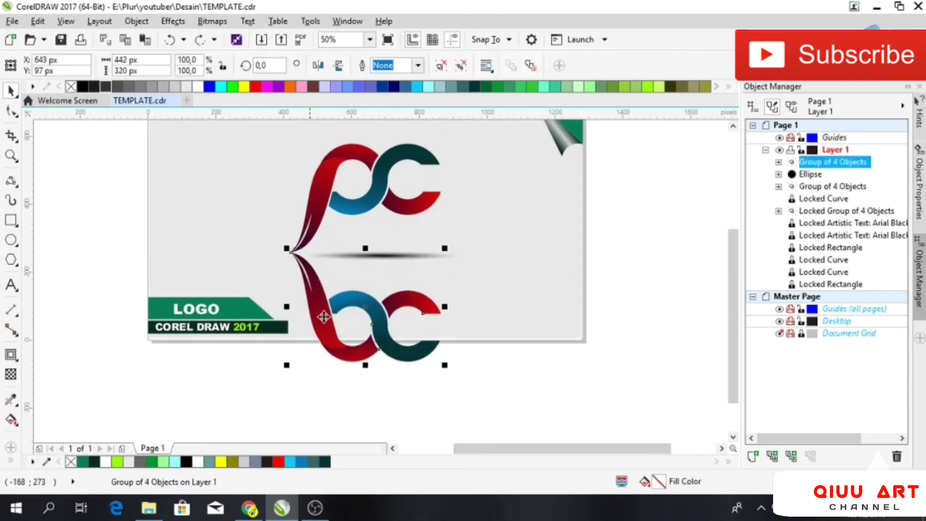
Nudge the mirrored logo down about 4 px and cover it with a white, outline-free rectangle about 686 by 340 px
mouse_move(378, 330)
left_mouse_down()
mouse_move(388, 323)
mouse_move(380, 340)
mouse_move(381, 325)
mouse_move(379, 332)
left_mouse_up()
left_click(400, 370)
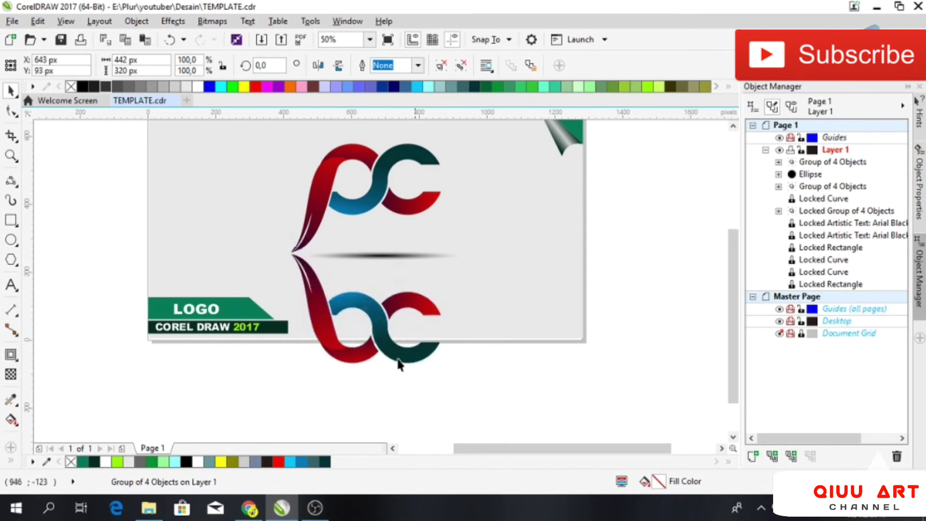
left_click(9, 222)
left_click_drag(266, 258, 499, 374)
key("space")
left_click(197, 87)
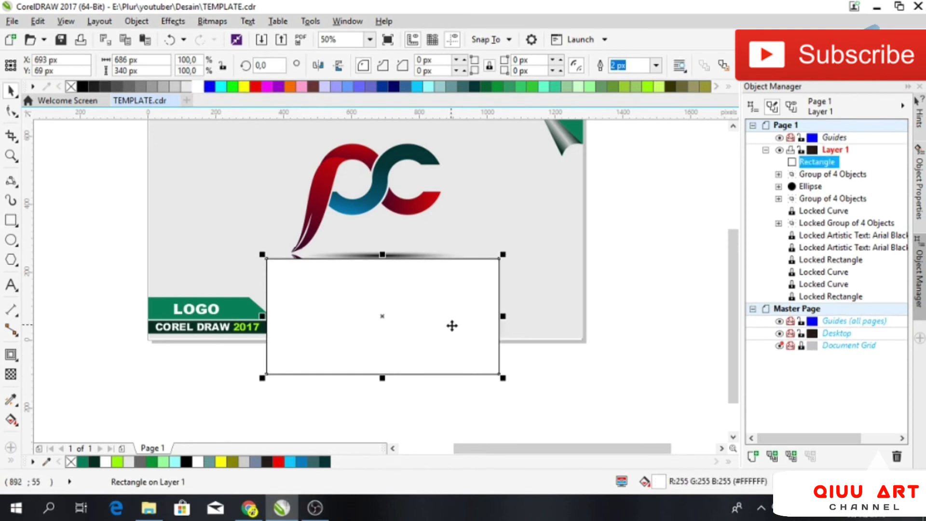
right_click(71, 87)
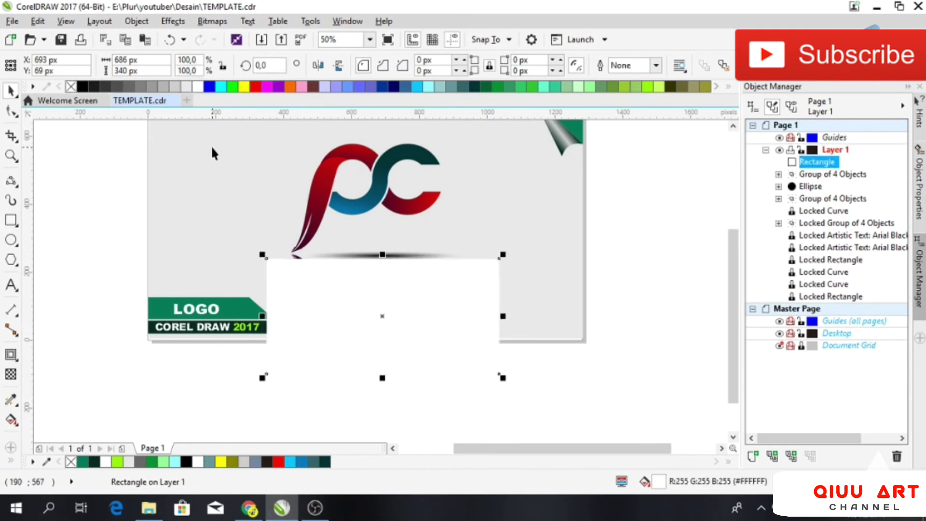
Copy the page background's light grey fill to the covering rectangle with the Attributes Eyedropper
left_click(18, 397)
left_click(266, 195)
left_click(281, 283)
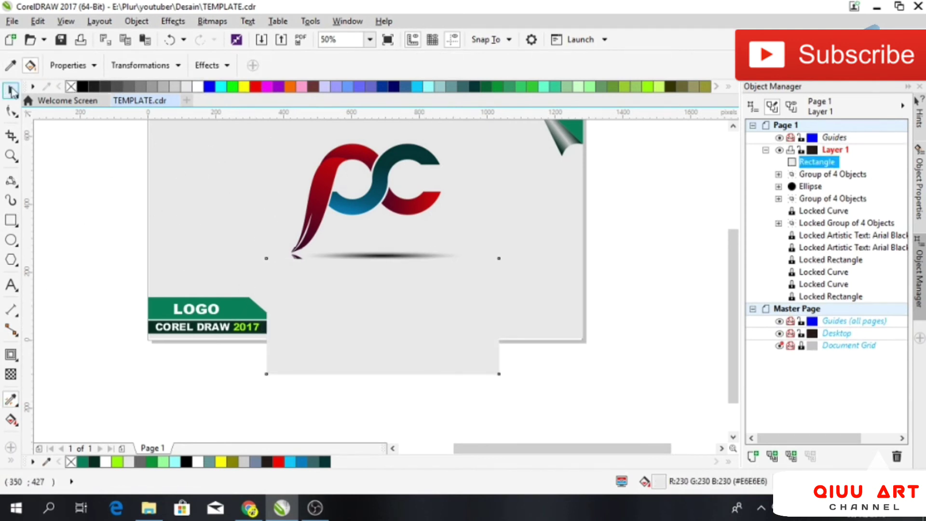
left_click(11, 90)
Apply a vertical linear transparency to the grey rectangle, opaque below and clear near the shadow, to fade the reflection
left_click(10, 375)
left_click_drag(402, 401, 399, 327)
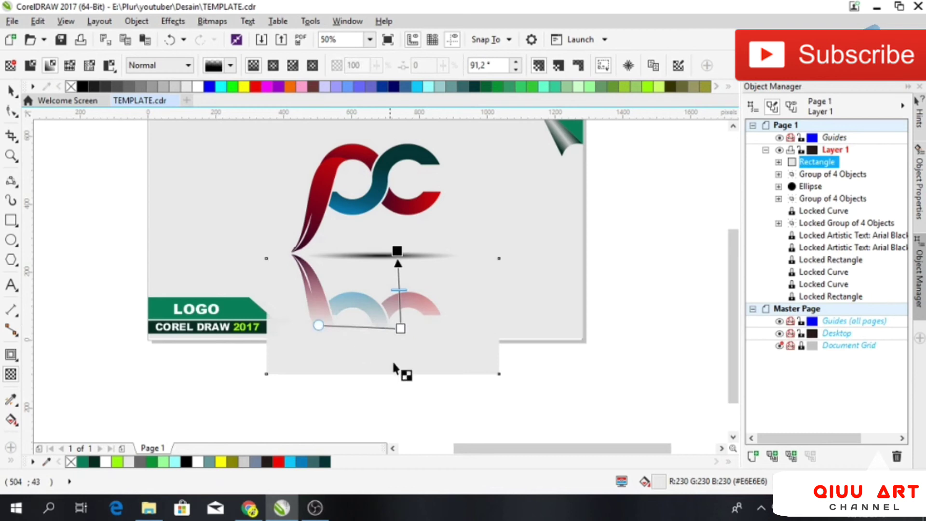
key("space")
left_click(456, 400)
Scale the logo, shadow, reflection and covering rectangle down together to about two thirds and centre them on the page
scroll(550, 369, "down", 1)
left_click_drag(553, 401, 409, 268)
left_click(588, 297)
scroll(435, 273, "up", 1)
scroll(409, 268, "up", 1)
scroll(407, 267, "down", 1)
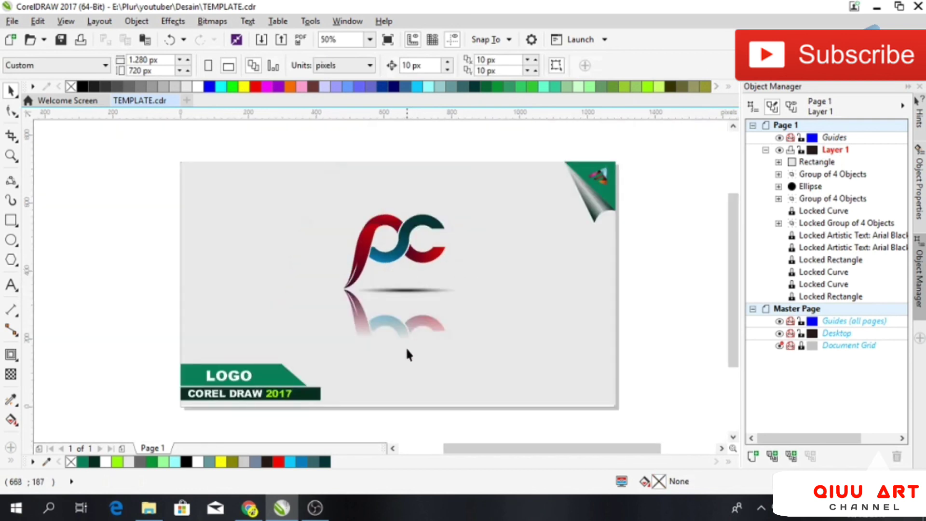
Stretch the covering rectangle's linear transparency from just below the reflection to above the shadow to reveal more of the reflection
left_click(406, 346)
left_click(11, 375)
left_click_drag(420, 352, 422, 269)
key("space")
left_click(475, 302)
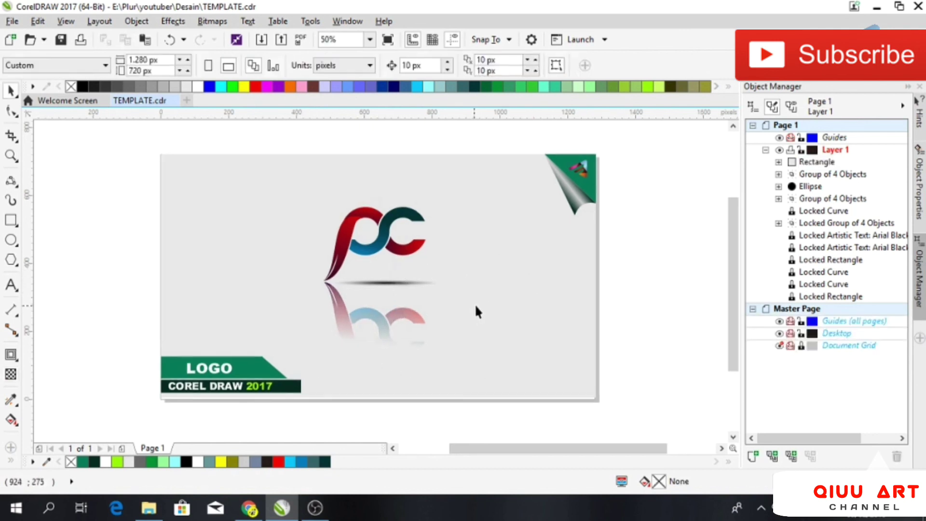